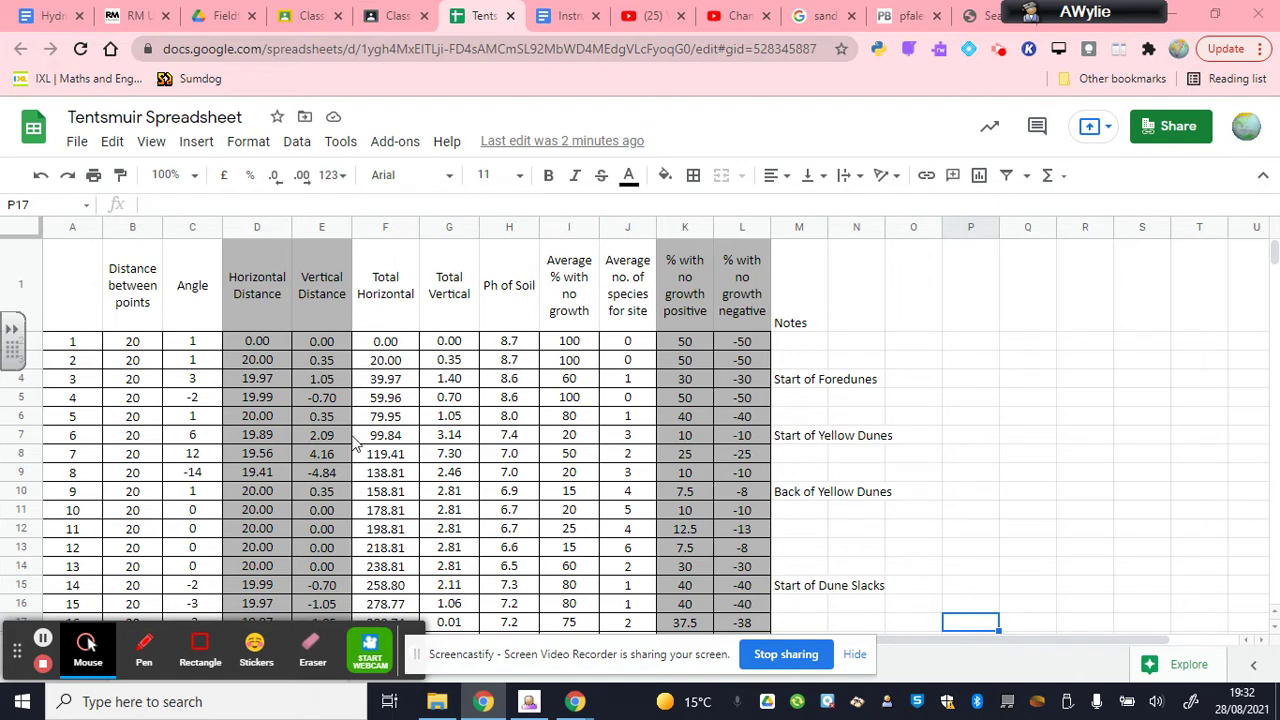
# - Switch to the Coastal Miniproject instructions document and highlight the Findings bullet about including graphs, maps and pictures
pyautogui.click(563, 17)
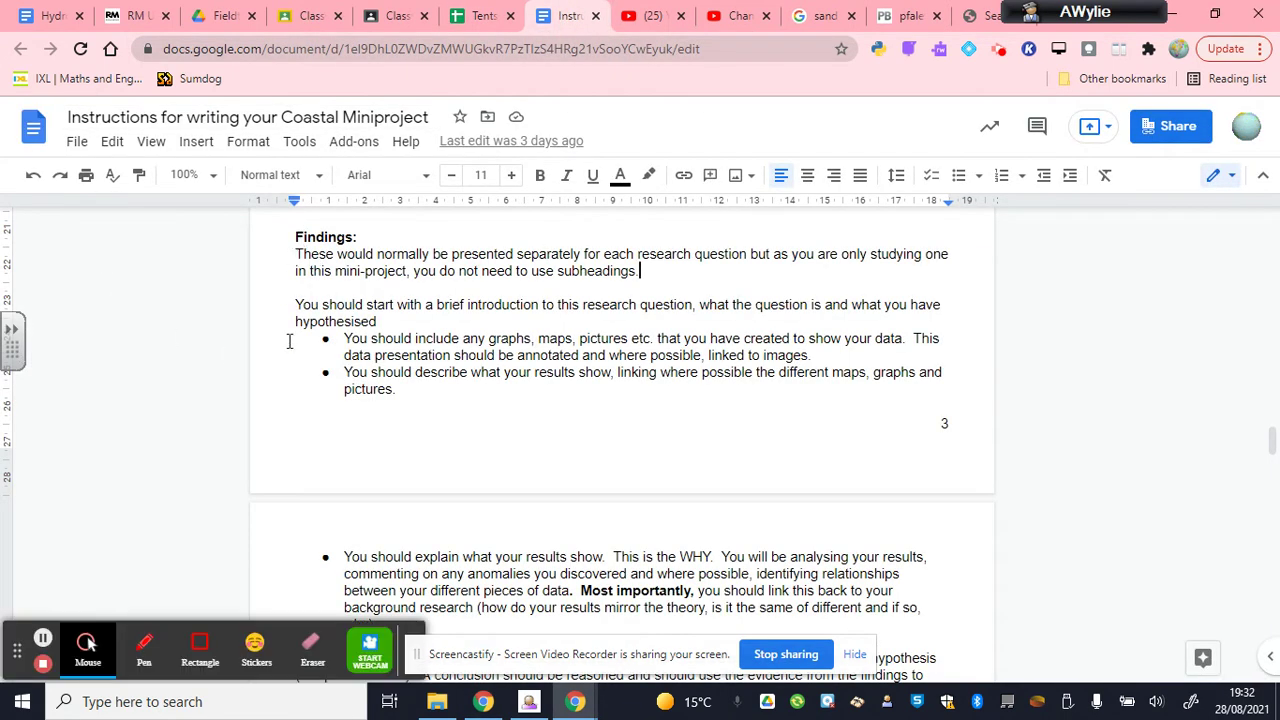
pyautogui.click(818, 355)
pyautogui.moveTo(818, 355); pyautogui.dragTo(357, 336)
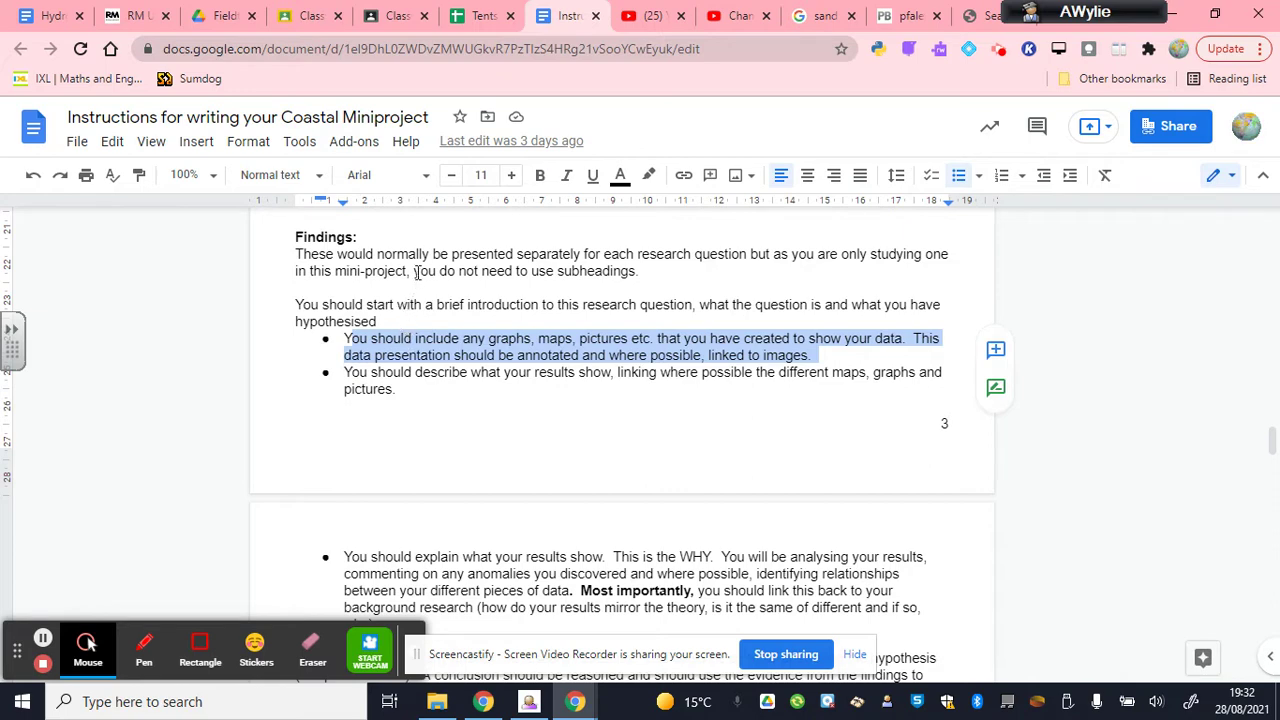
# - Return to the Tentsmuir Spreadsheet and compare the beach gradient chart with the foredune and yellow dune notes
pyautogui.click(480, 17)
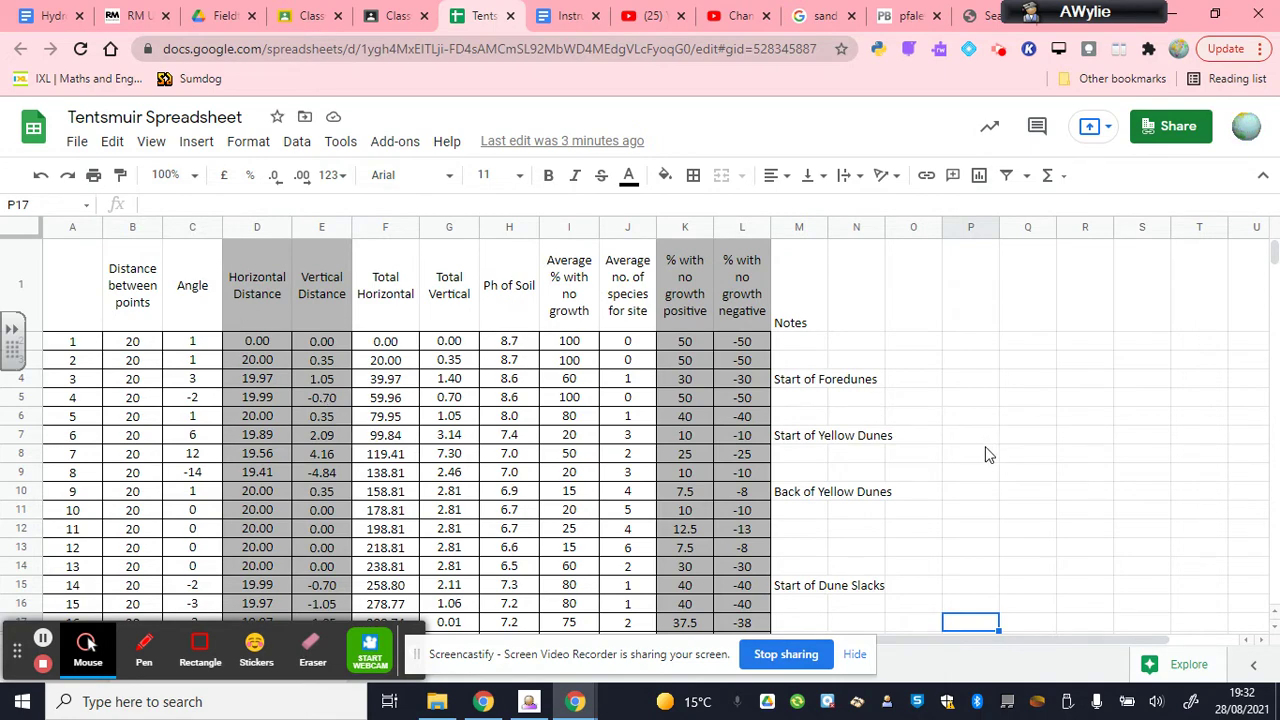
pyautogui.scroll(-5, 985, 450)
pyautogui.scroll(-4, 985, 455)
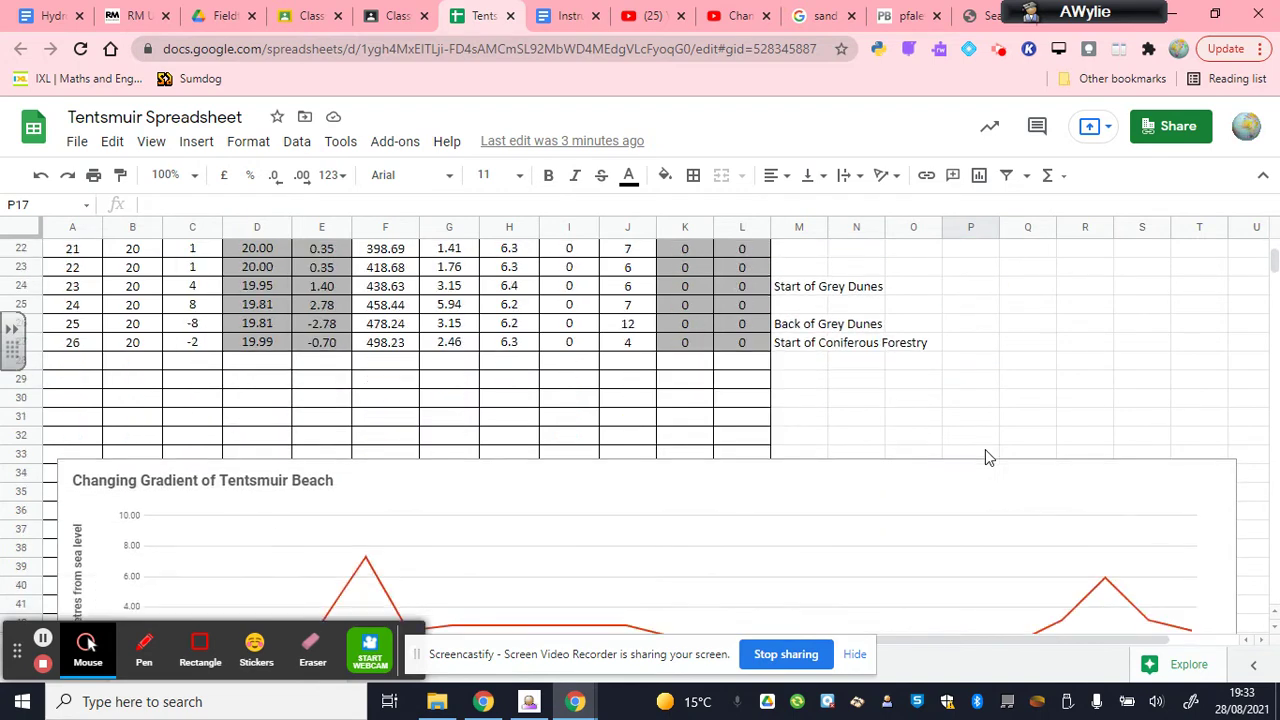
pyautogui.scroll(-2, 985, 457)
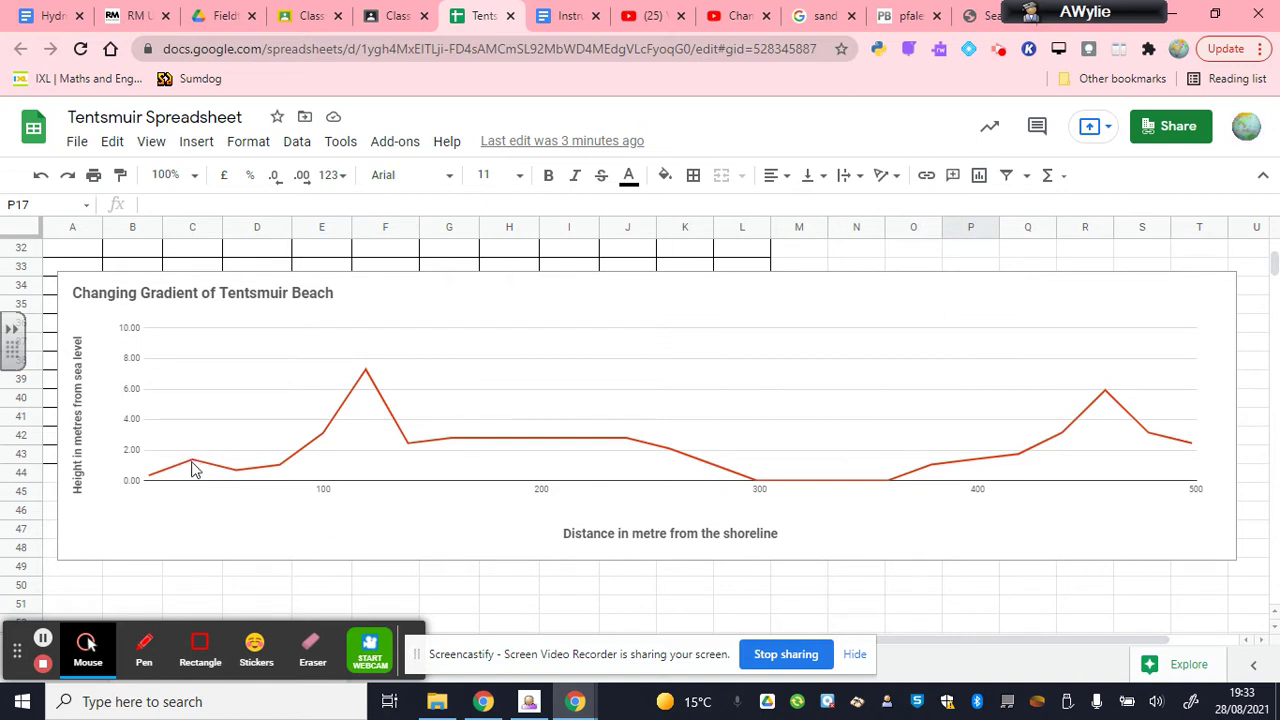
pyautogui.scroll(10, 868, 380)
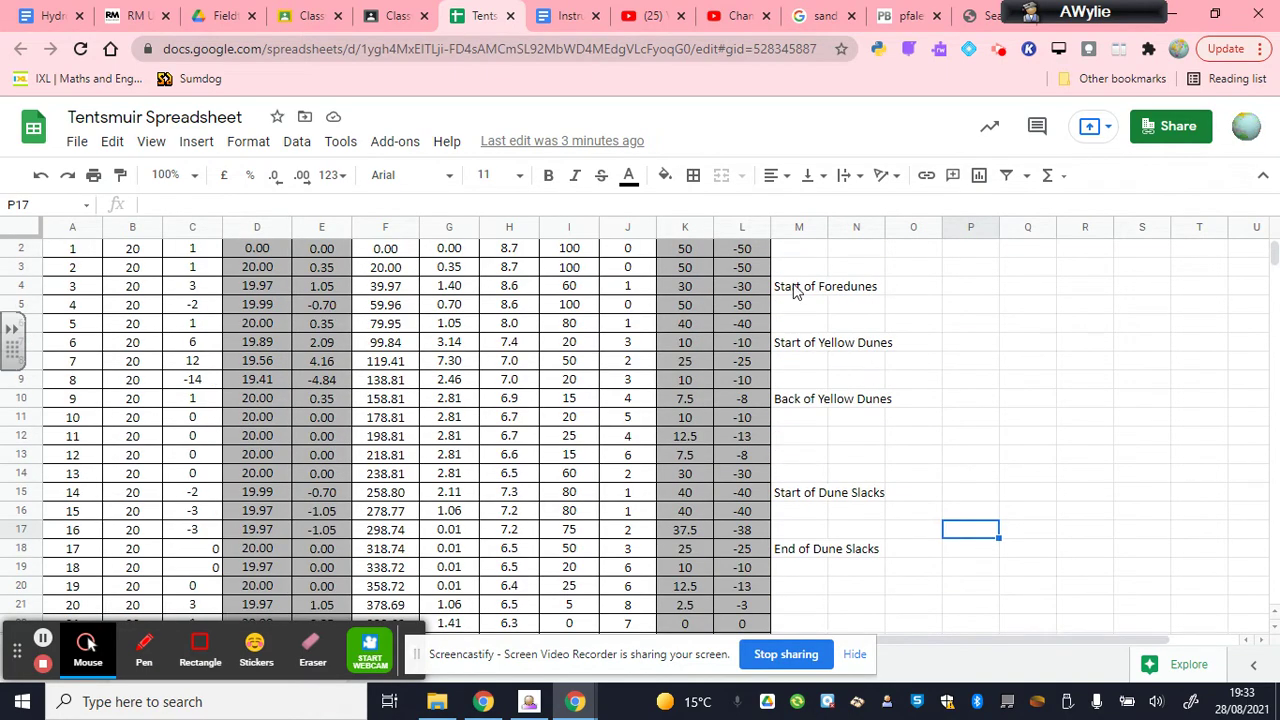
pyautogui.scroll(-8, 680, 440)
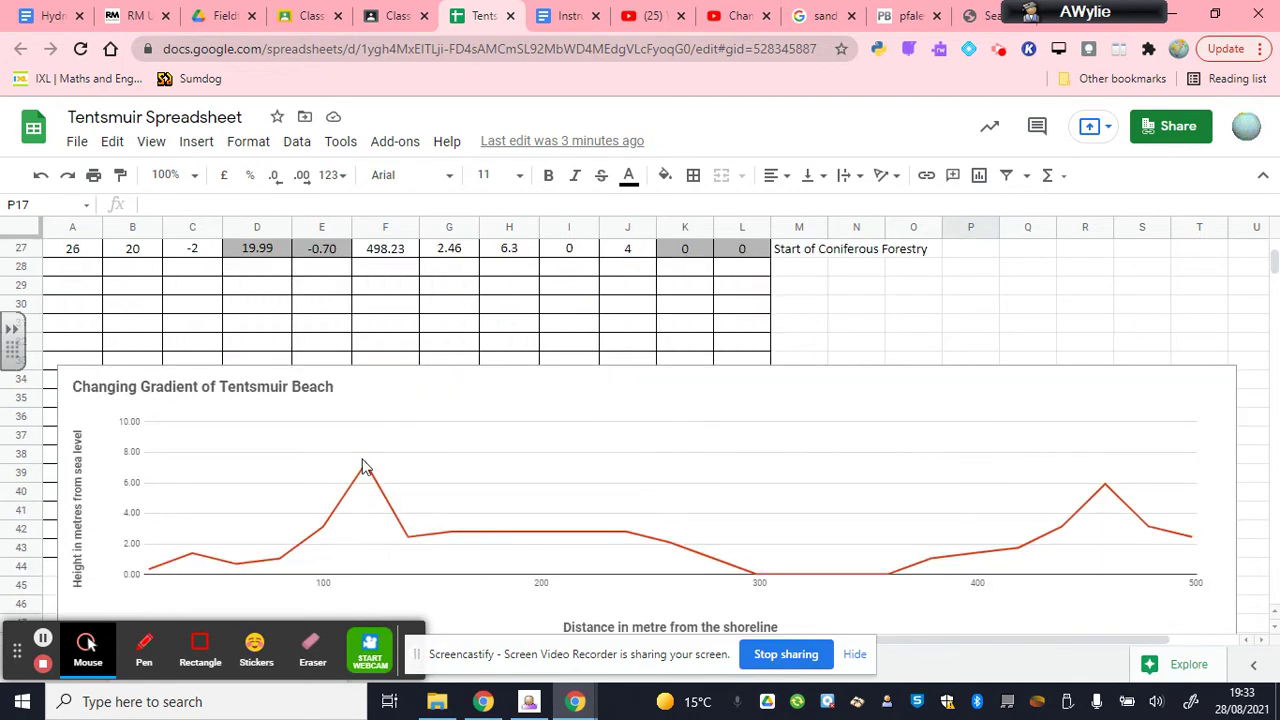
pyautogui.scroll(9, 367, 478)
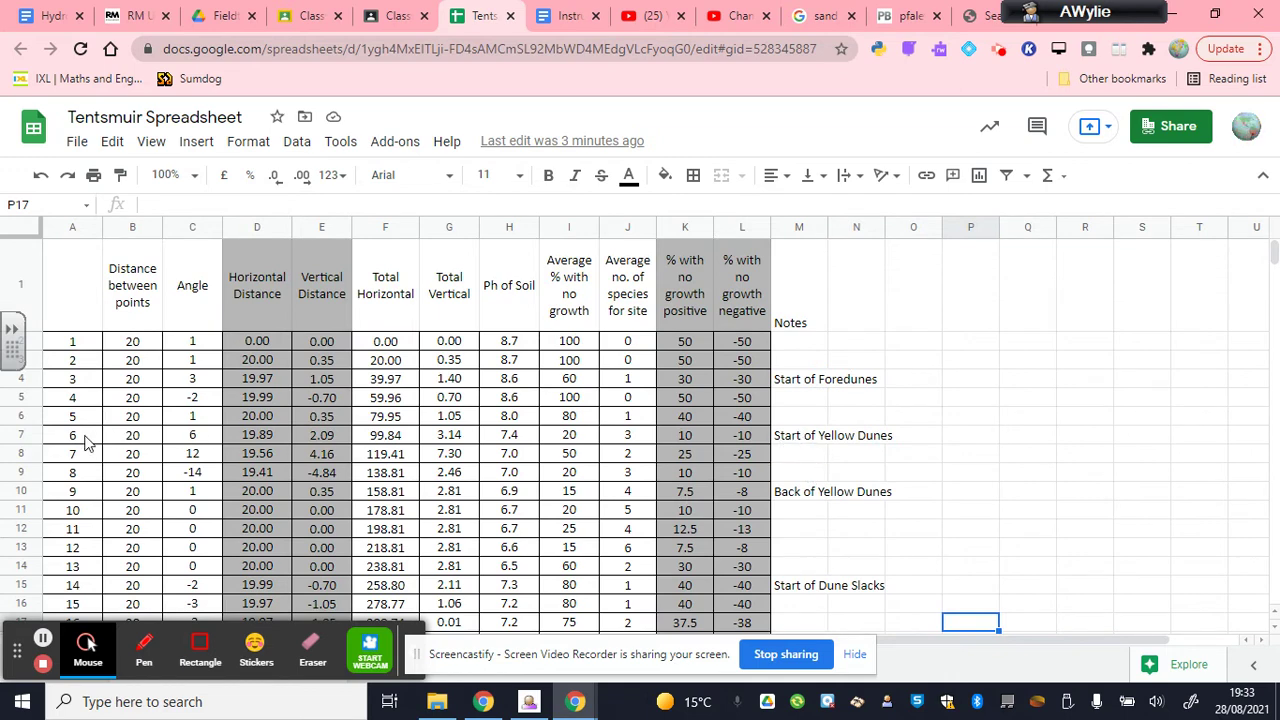
# - Check the yellow dune distance in the Total Horizontal column and match the dune slack and grey dune notes to the gradient chart
pyautogui.click(372, 440)
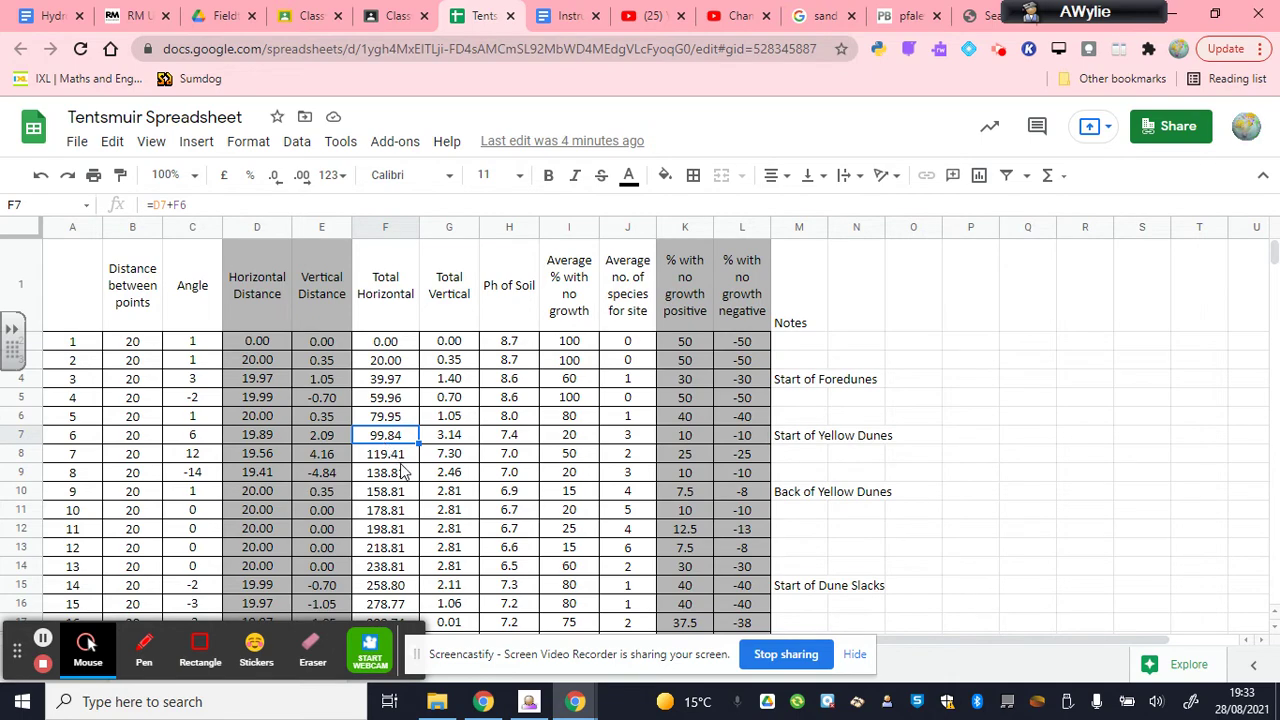
pyautogui.scroll(-3, 408, 497)
pyautogui.scroll(-5, 408, 497)
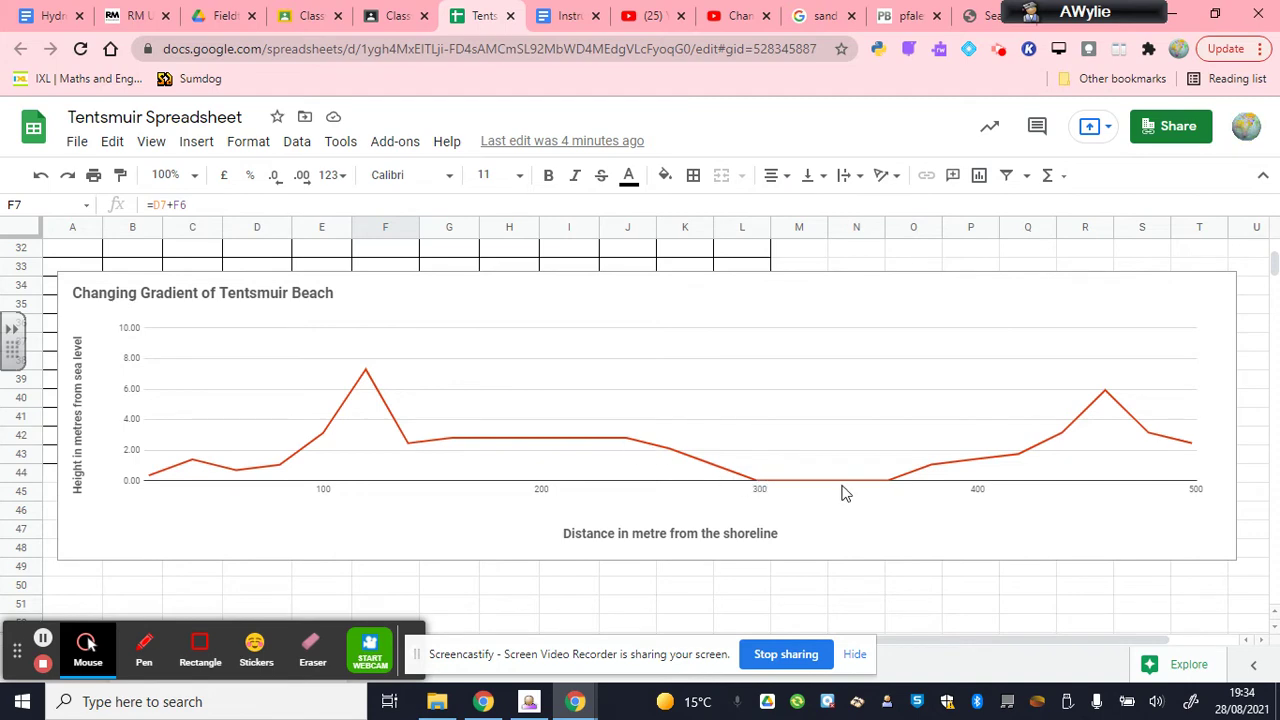
pyautogui.scroll(5, 752, 482)
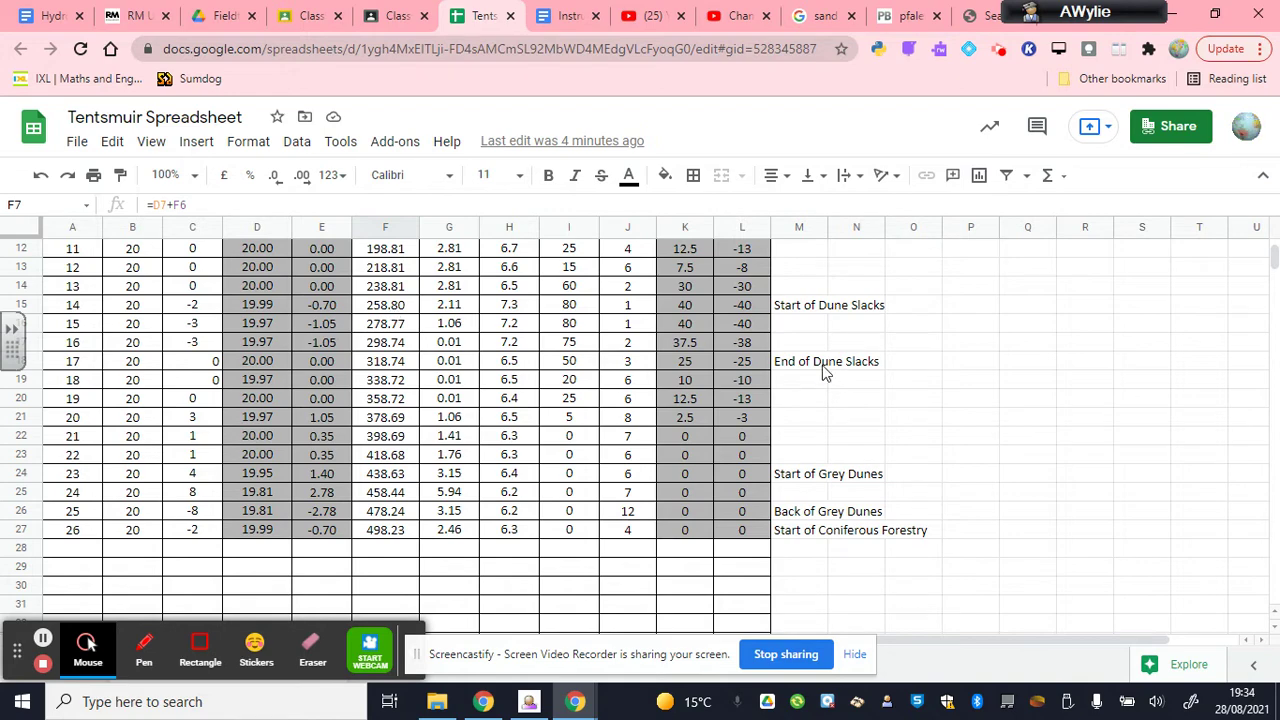
pyautogui.scroll(-2, 822, 373)
pyautogui.scroll(-1, 822, 373)
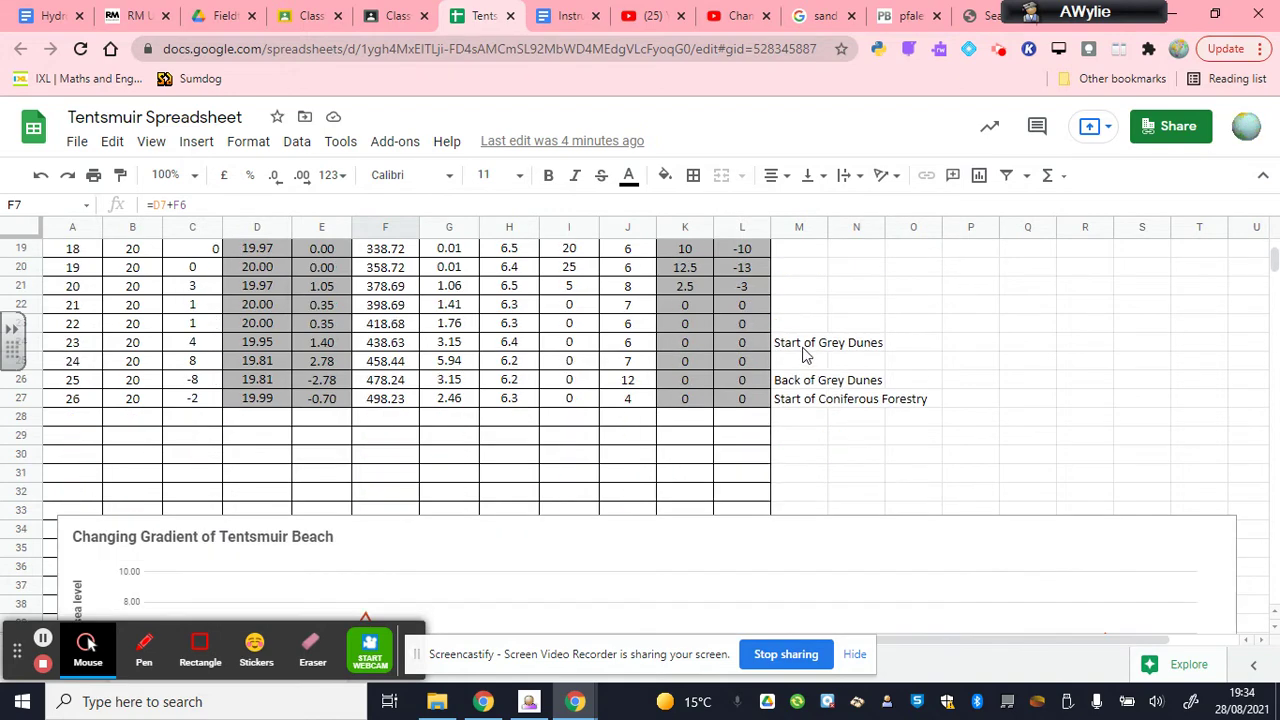
pyautogui.scroll(-4, 804, 353)
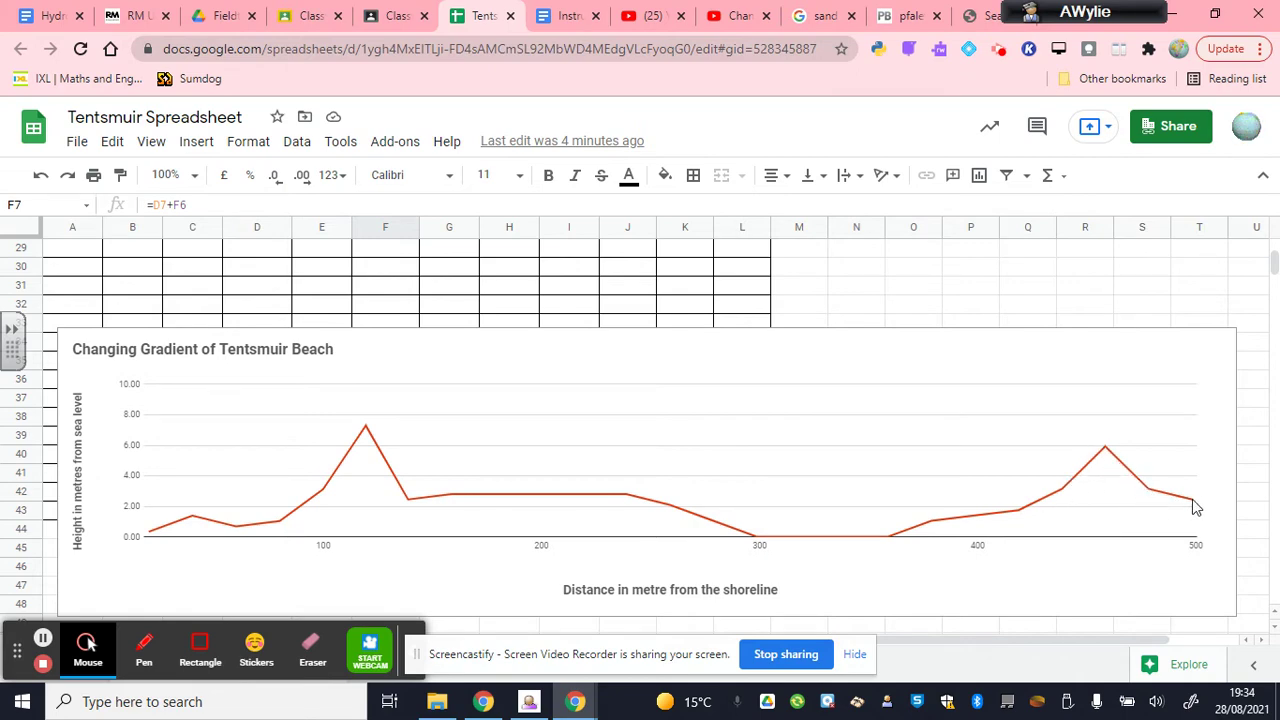
pyautogui.scroll(5, 1192, 505)
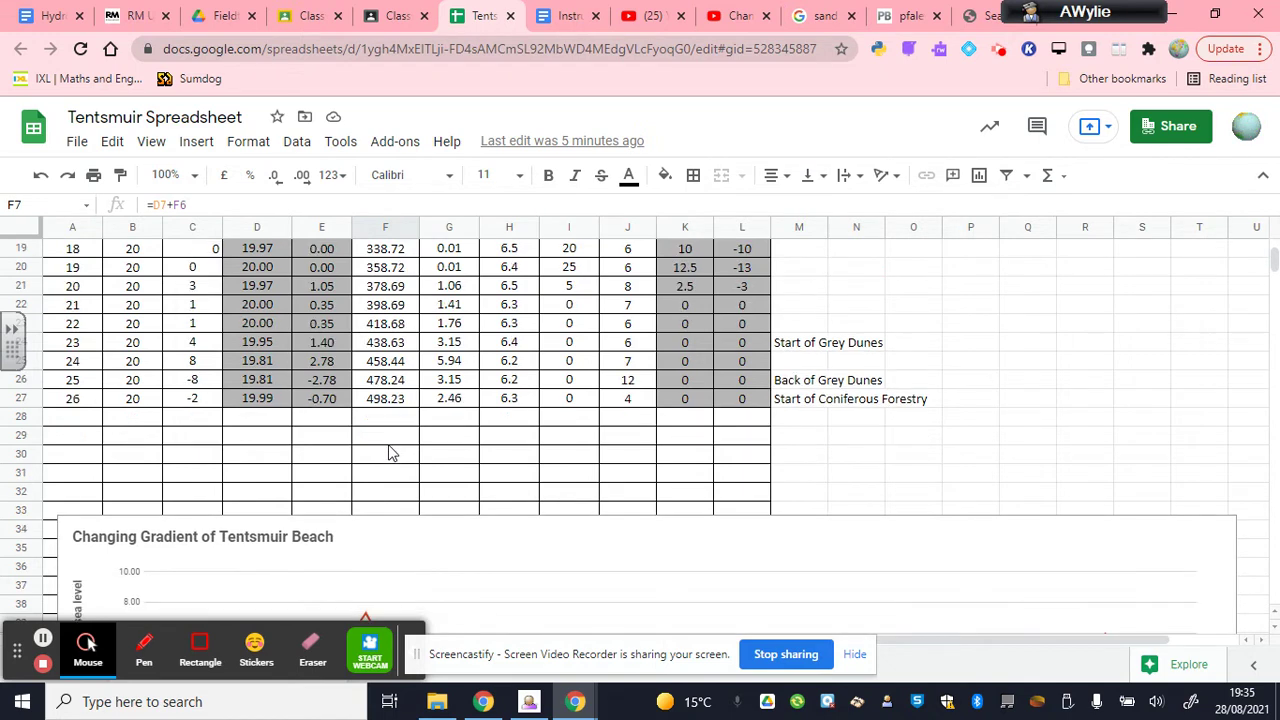
pyautogui.scroll(-3, 390, 453)
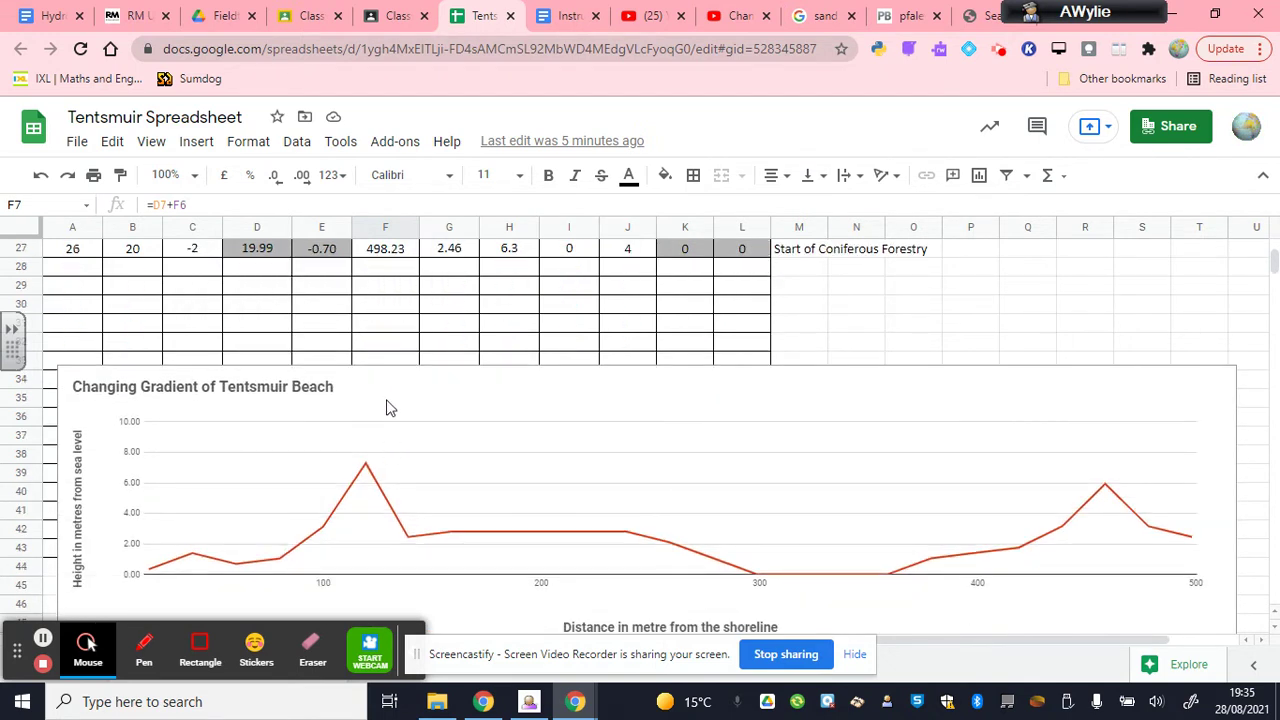
# - Select the Changing Gradient of Tentsmuir Beach chart and inspect the data points along its line
pyautogui.click(390, 408)
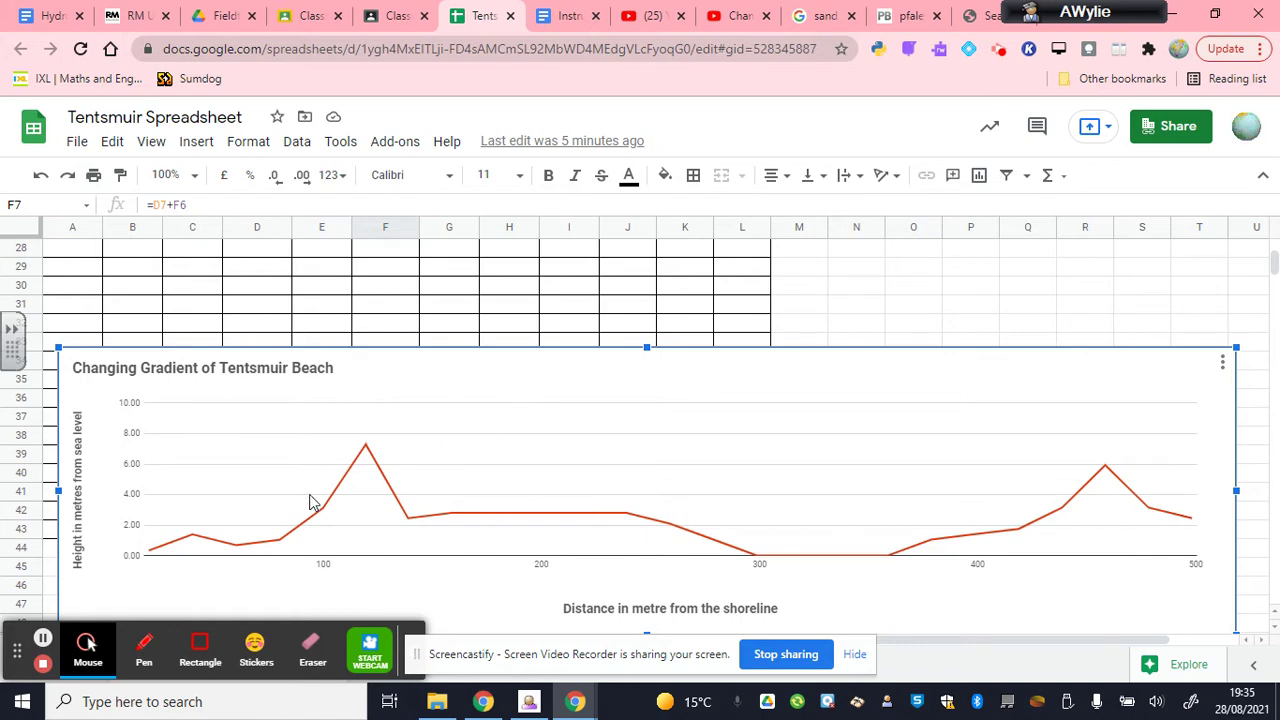
pyautogui.moveTo(195, 541)
pyautogui.moveTo(367, 455)
pyautogui.moveTo(757, 562)
pyautogui.moveTo(148, 558)
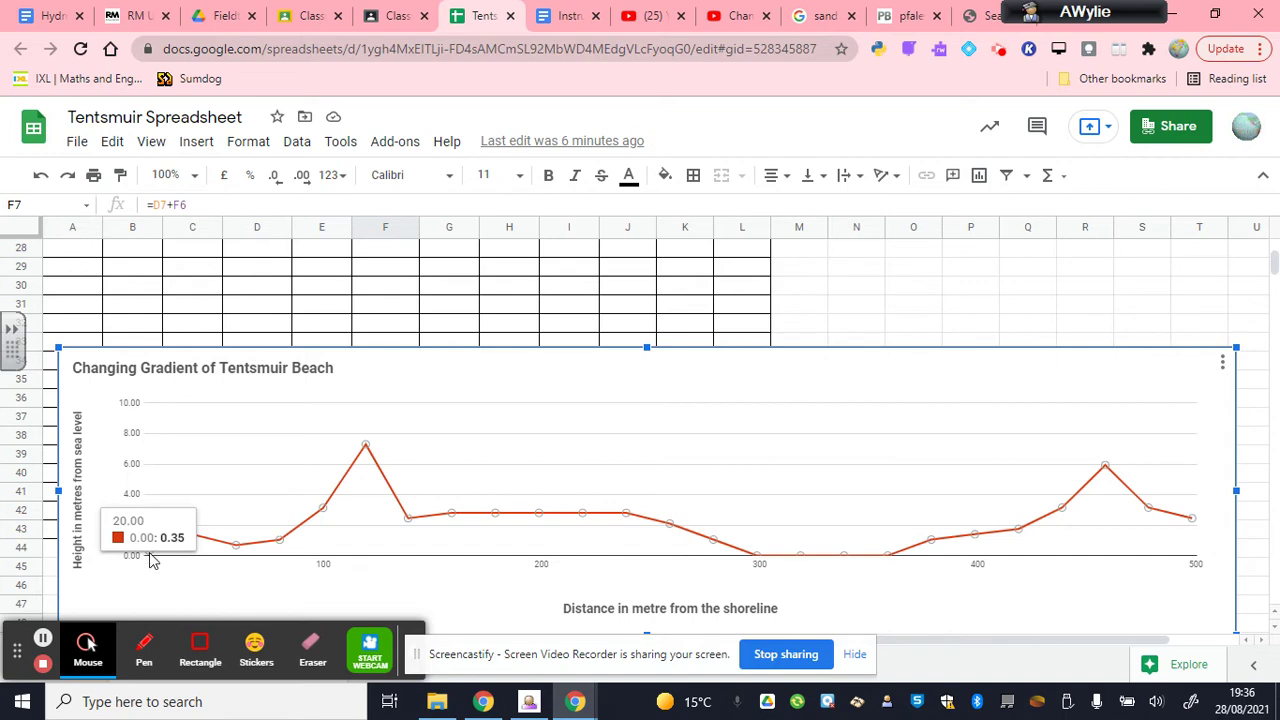
pyautogui.moveTo(1192, 527)
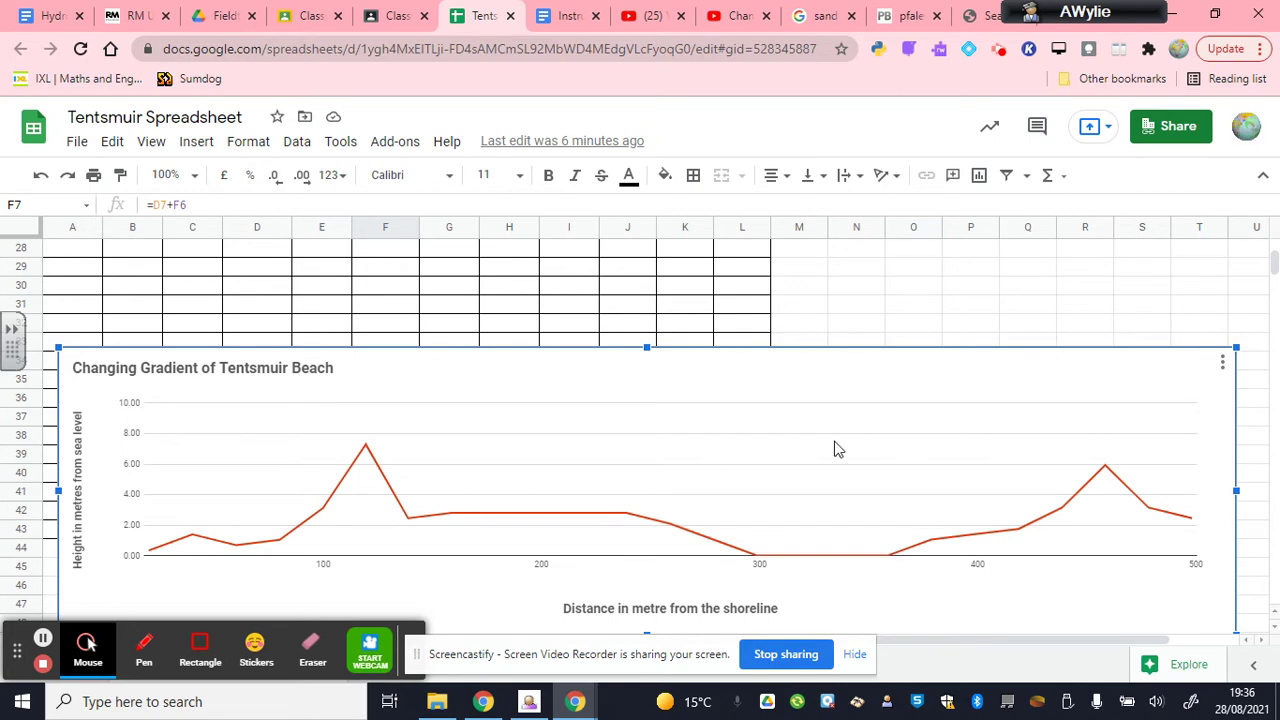
# - Insert a chart from the Total Horizontal column F1:F27 and the Ph of Soil column H1:H27
pyautogui.scroll(1, 838, 450)
pyautogui.scroll(3, 838, 450)
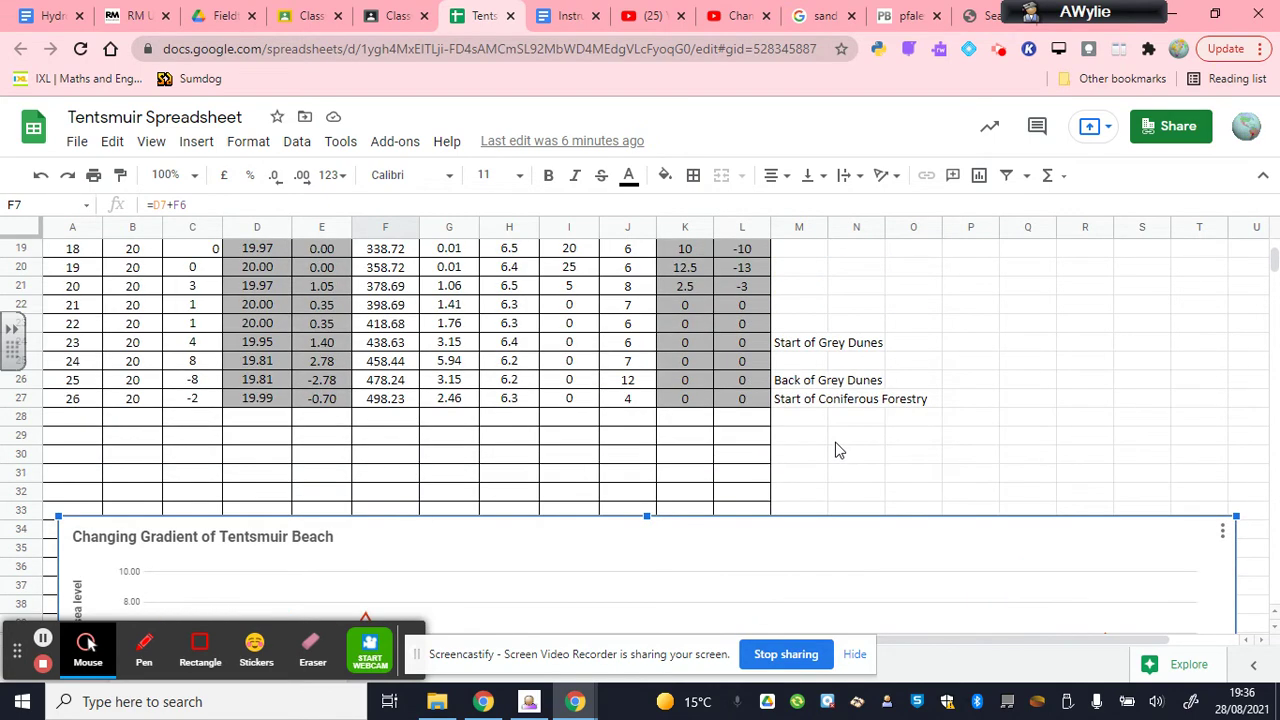
pyautogui.scroll(-1, 840, 450)
pyautogui.scroll(3, 839, 440)
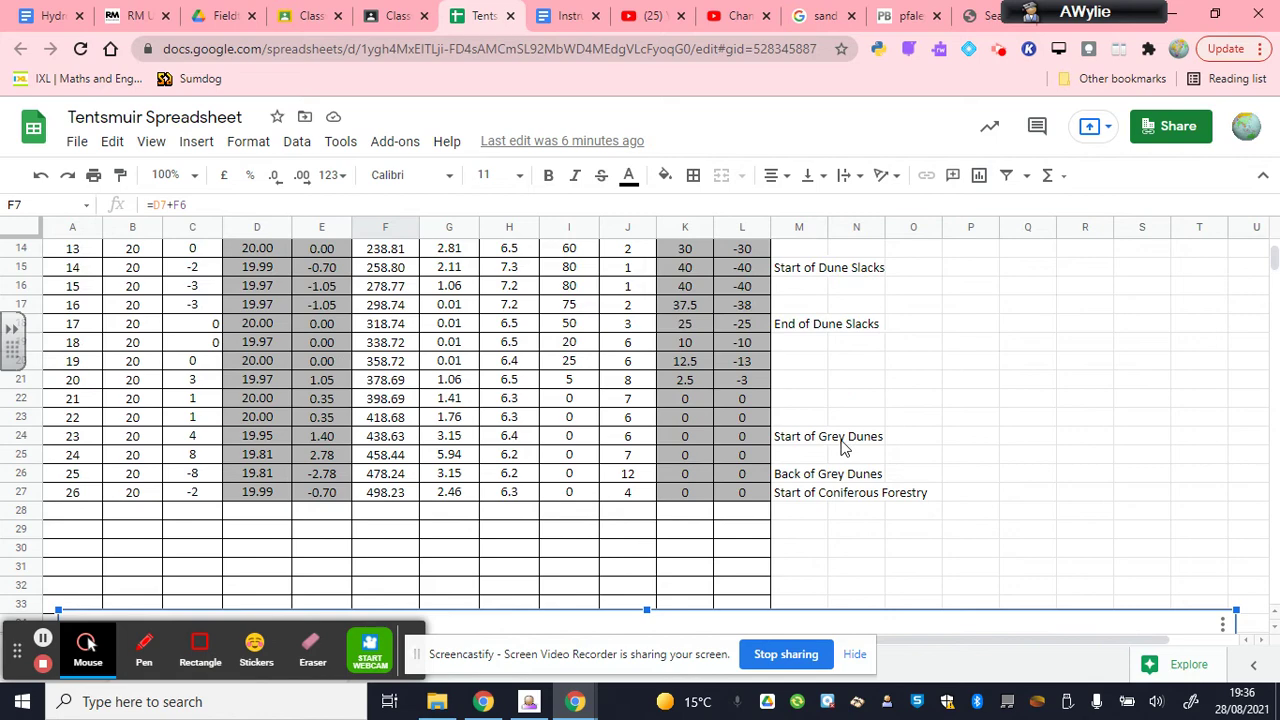
pyautogui.scroll(2, 841, 447)
pyautogui.scroll(3, 842, 447)
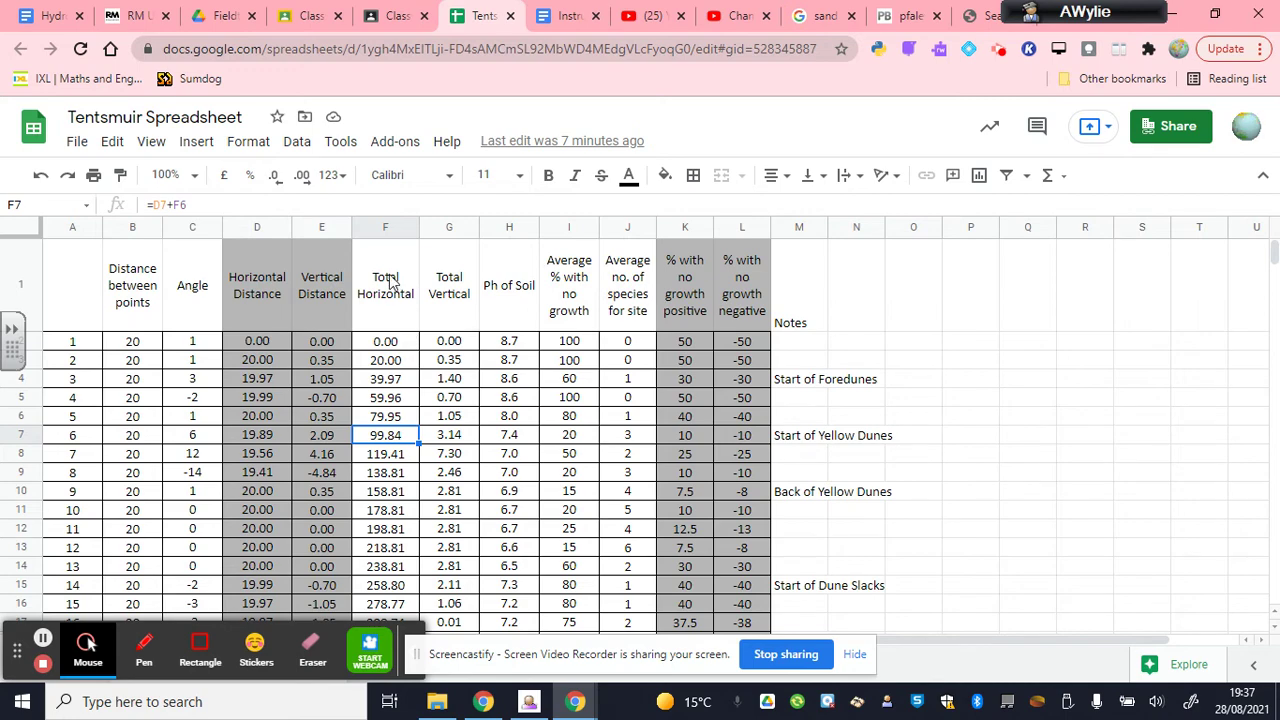
pyautogui.moveTo(400, 323); pyautogui.dragTo(403, 366)
pyautogui.moveTo(397, 488); pyautogui.dragTo(378, 470)
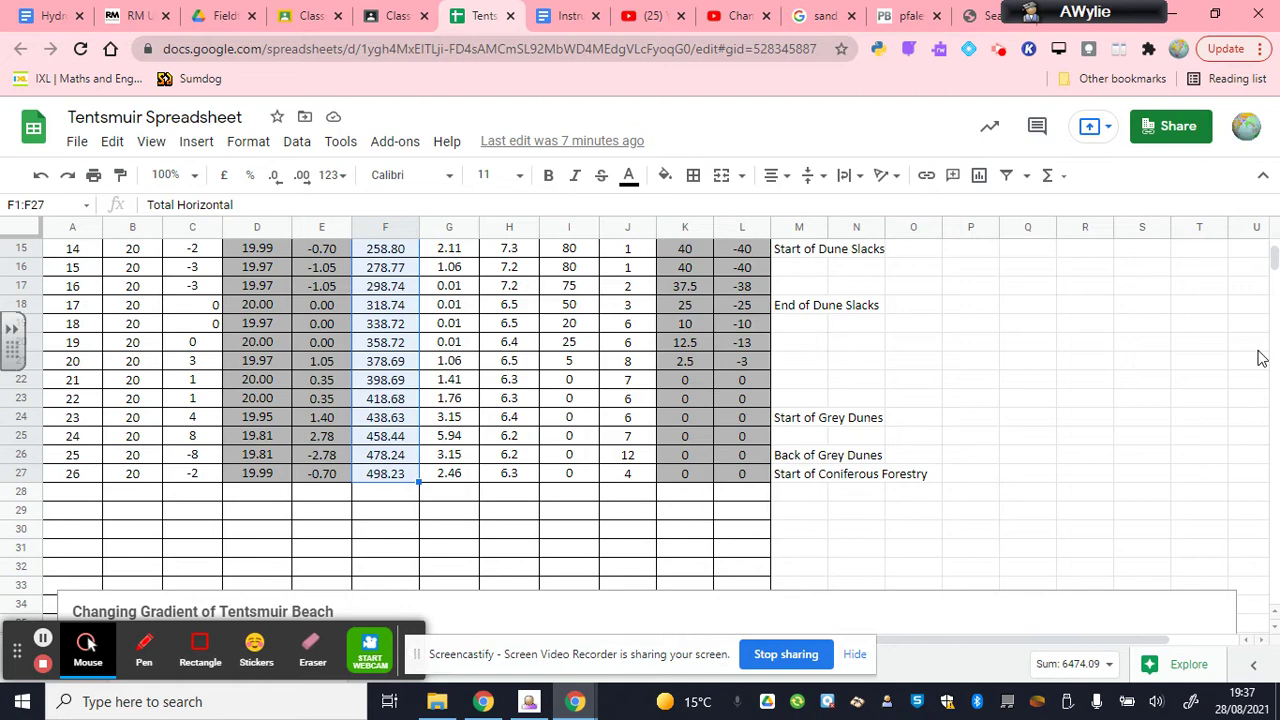
pyautogui.moveTo(1275, 263); pyautogui.dragTo(1268, 246)
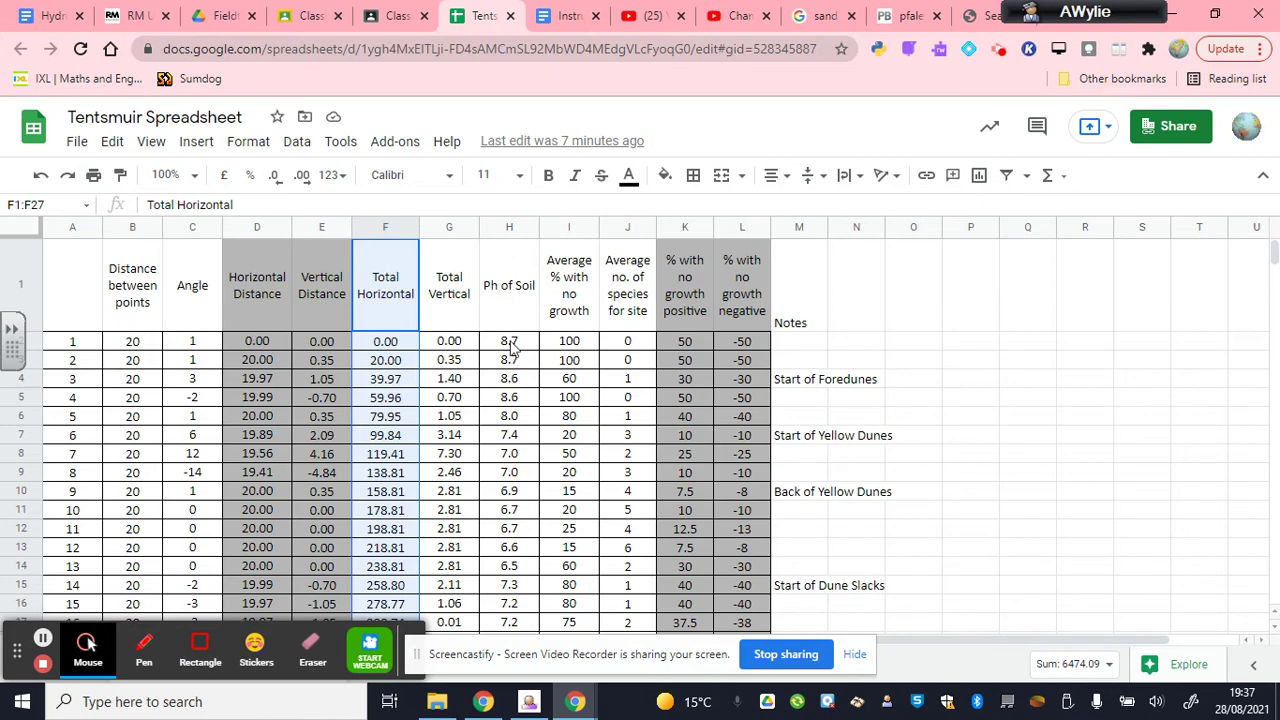
pyautogui.moveTo(505, 325); pyautogui.dragTo(528, 560)
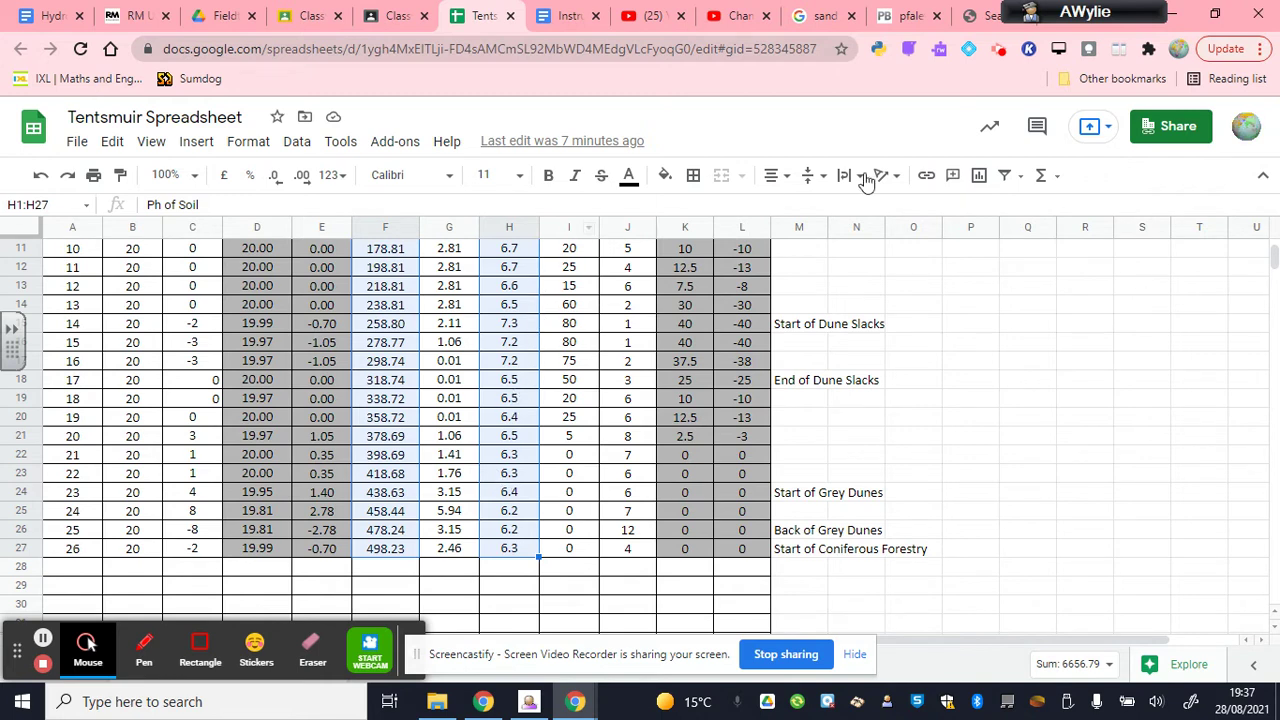
pyautogui.click(980, 178)
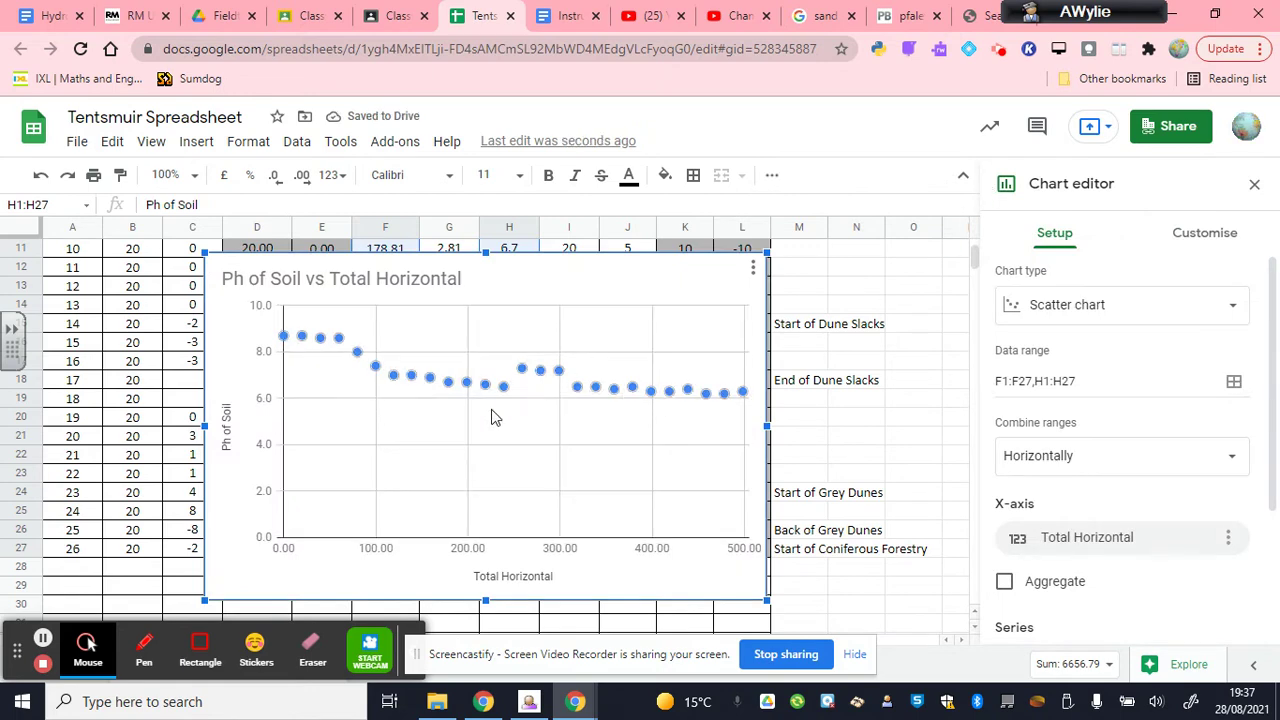
# - Change the Ph of Soil chart from a scatter chart to a smooth line chart
pyautogui.click(1055, 313)
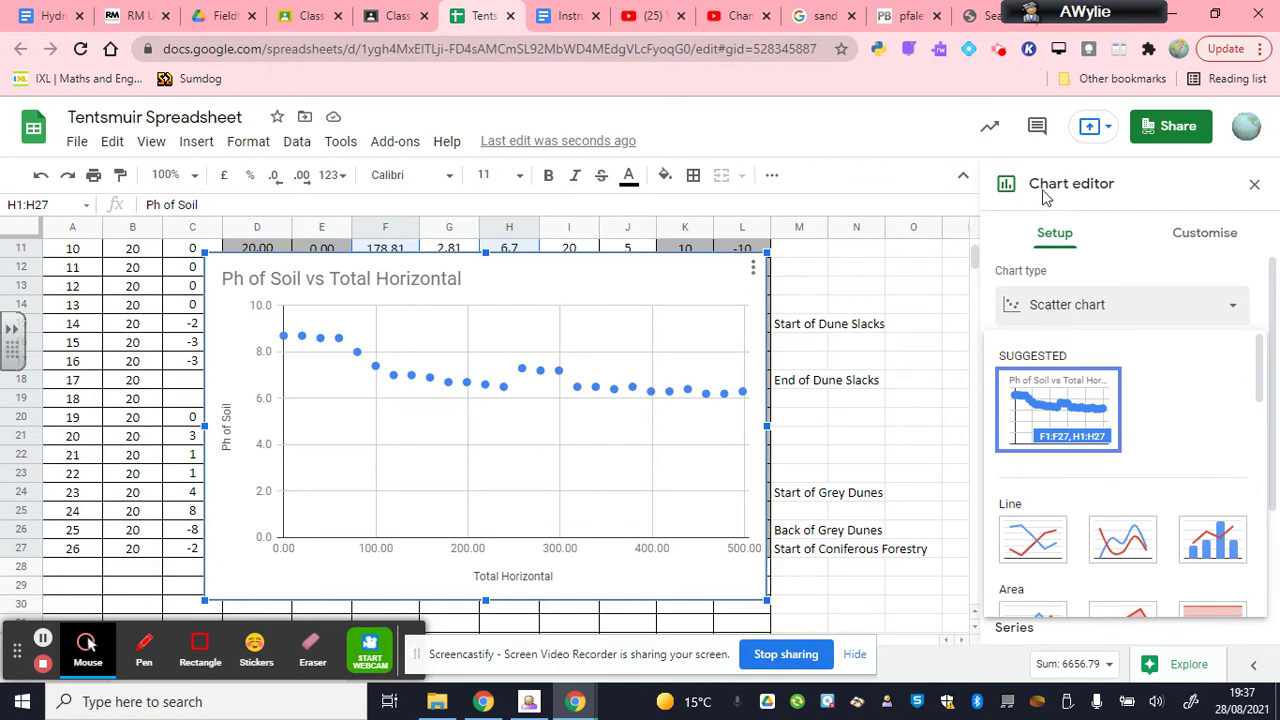
pyautogui.click(754, 269)
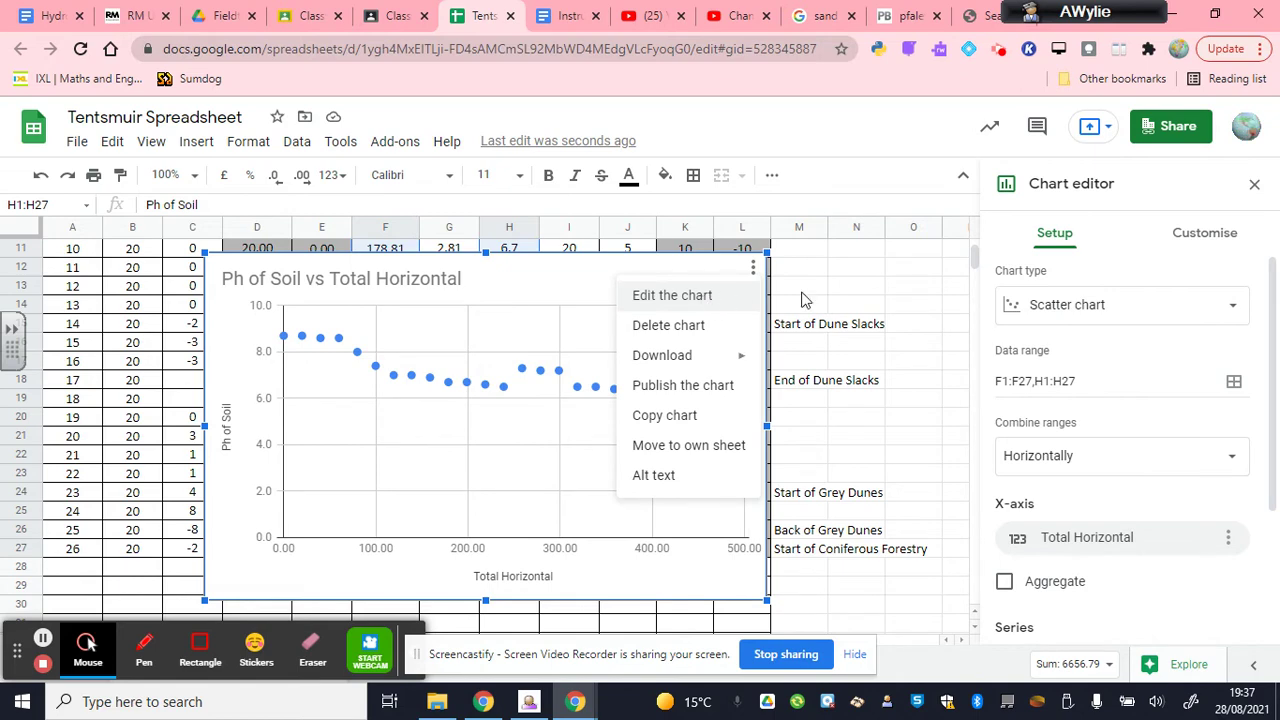
pyautogui.click(1090, 318)
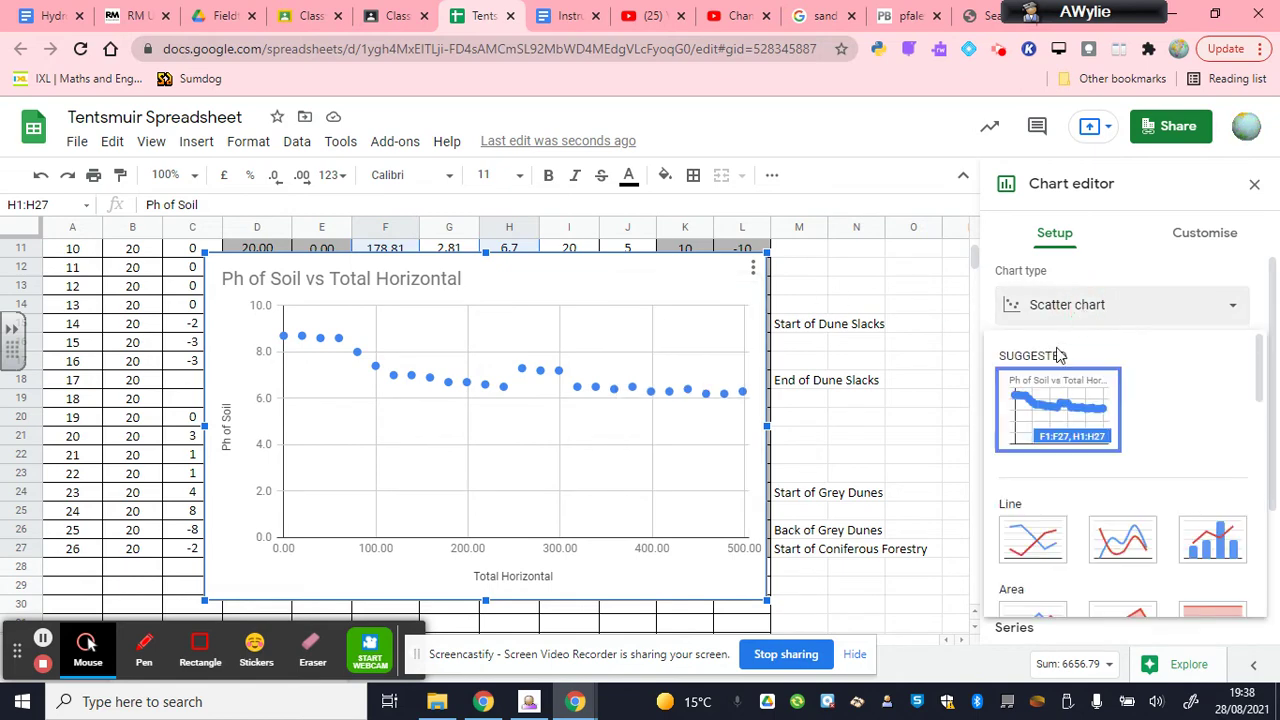
pyautogui.click(1045, 541)
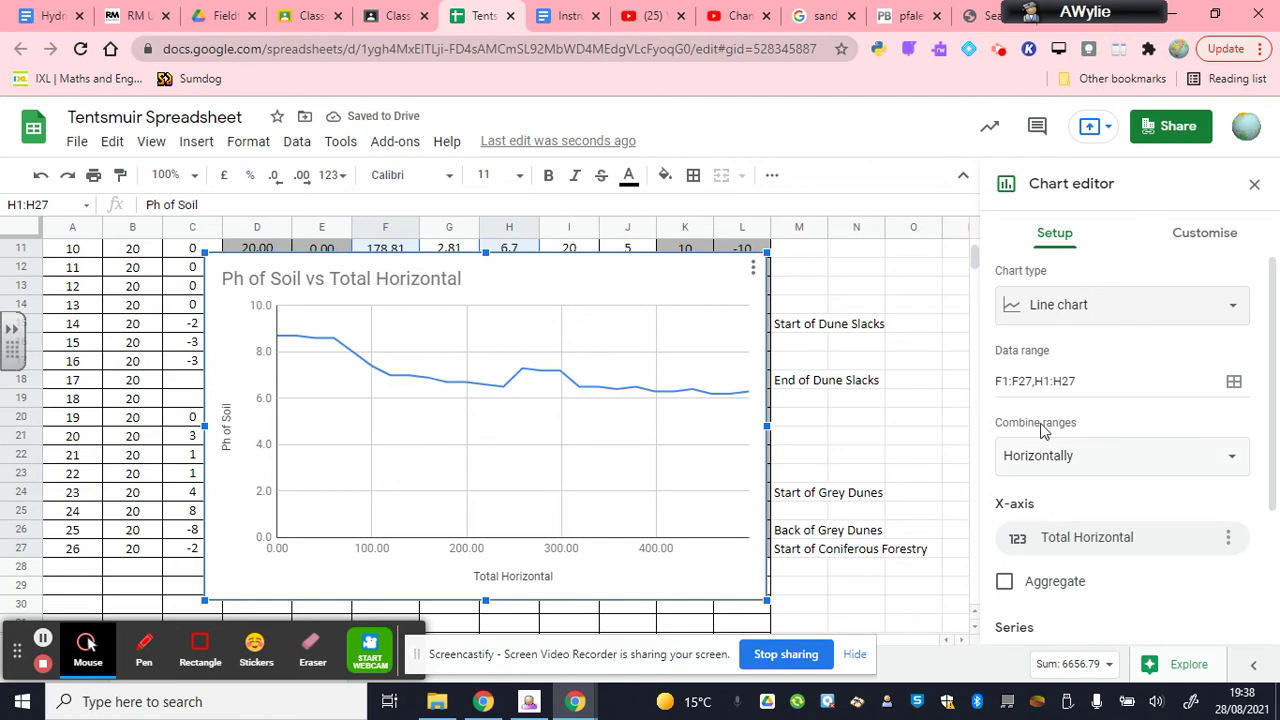
pyautogui.click(1025, 308)
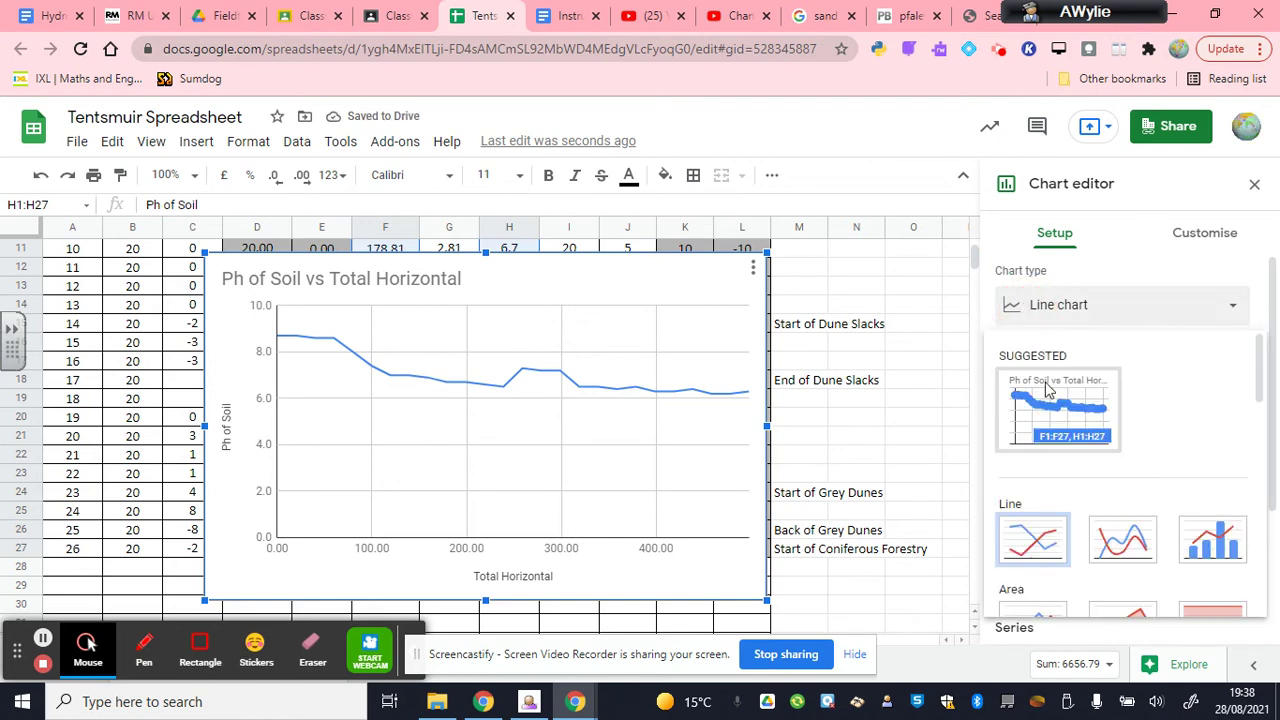
pyautogui.click(1120, 545)
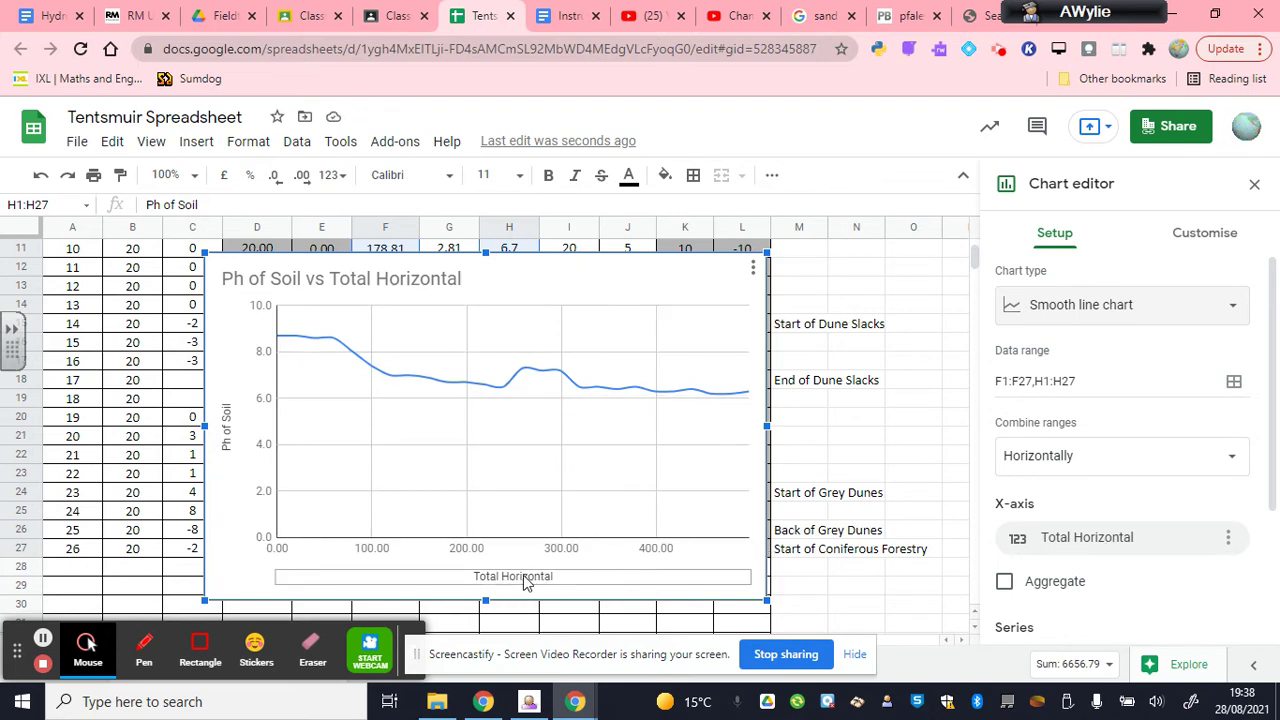
# - Set the pH chart's horizontal axis title to "Distance from the strandline in metres"
pyautogui.click(1196, 240)
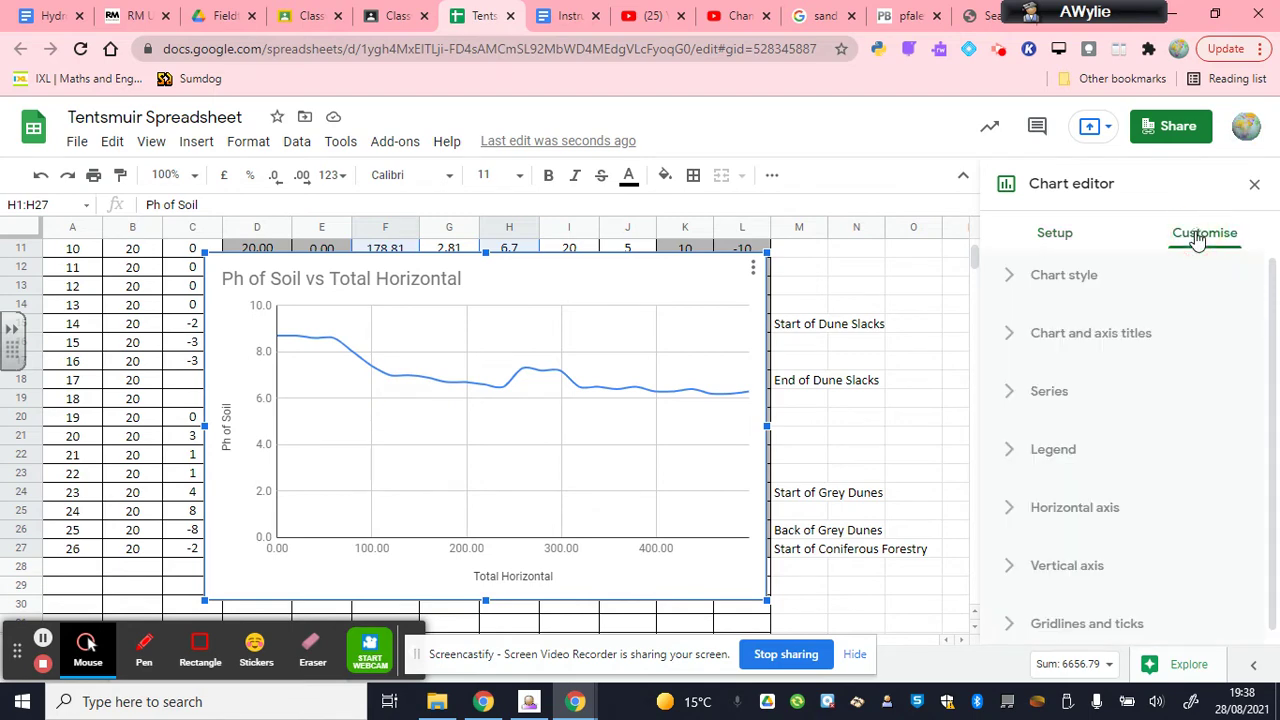
pyautogui.click(1050, 337)
pyautogui.click(1040, 393)
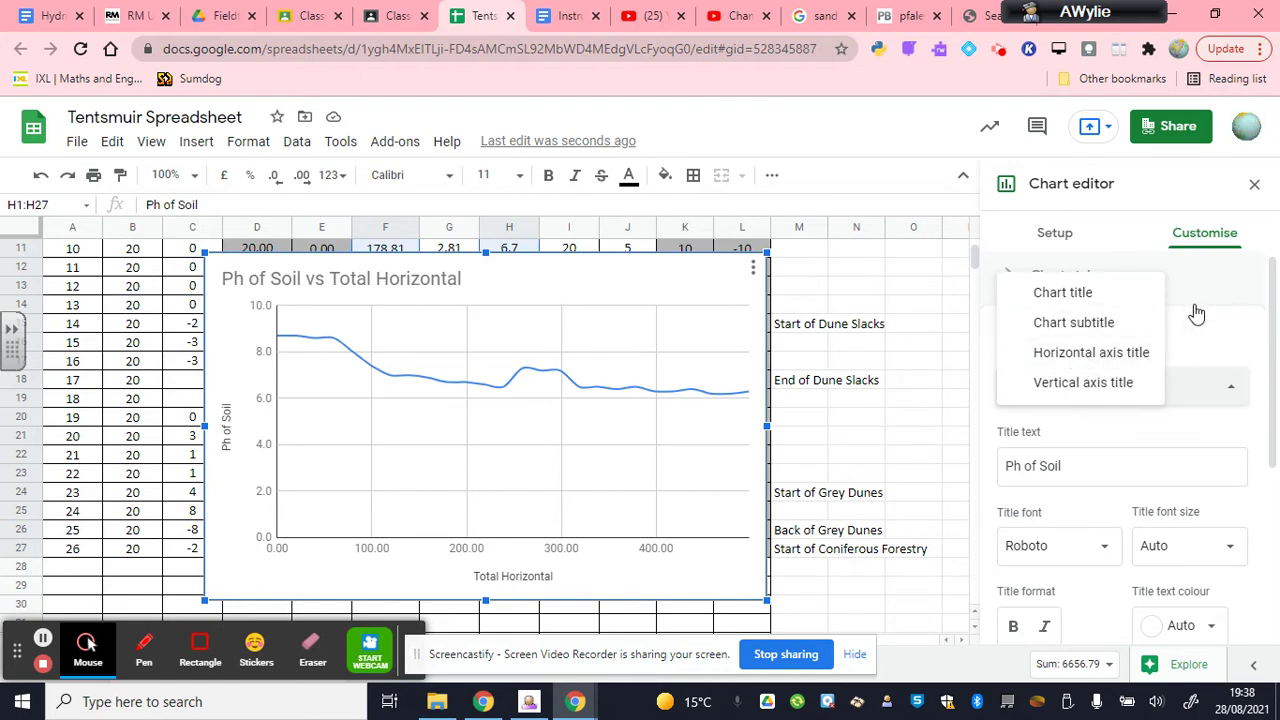
pyautogui.click(1063, 353)
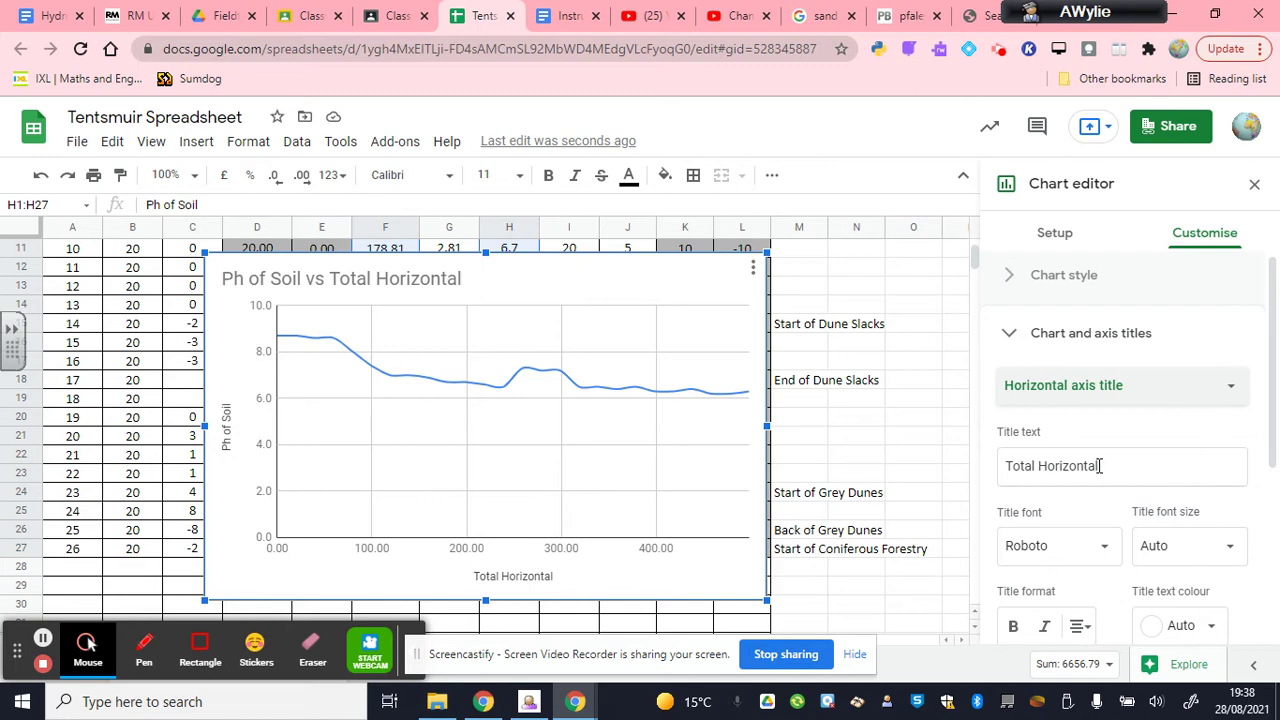
pyautogui.moveTo(1100, 466); pyautogui.dragTo(980, 466)
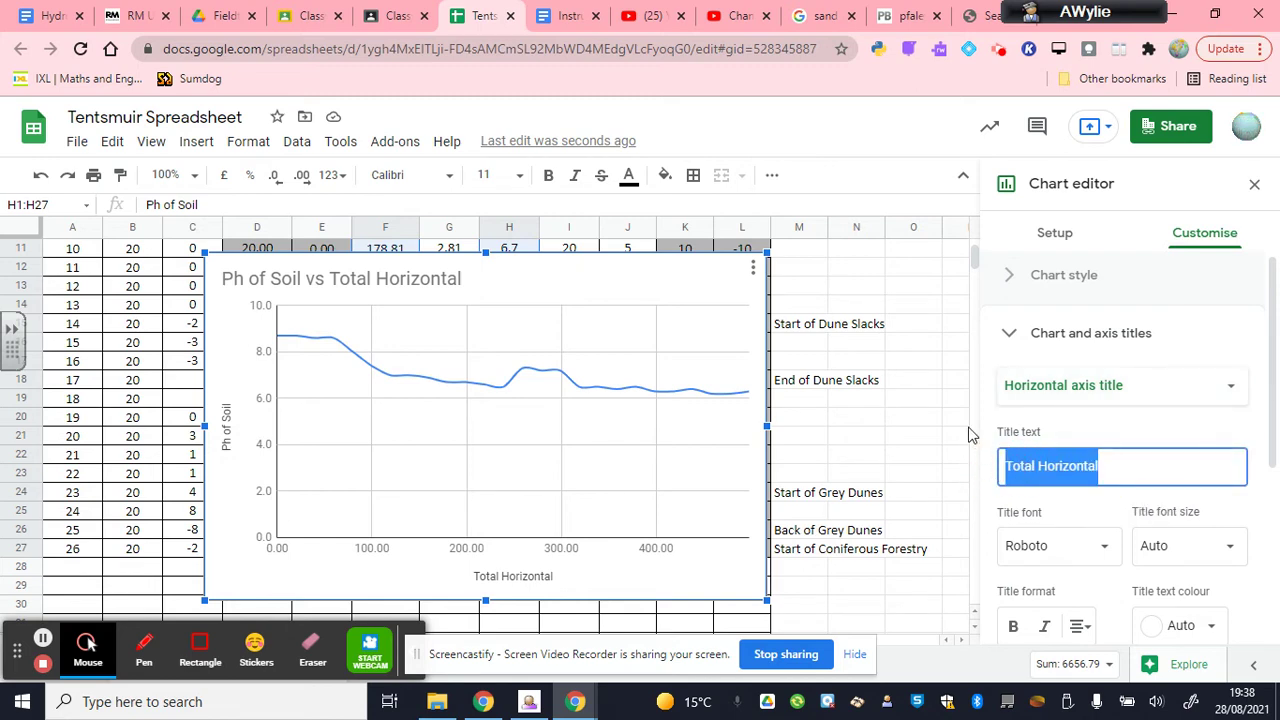
pyautogui.write('Distanc')
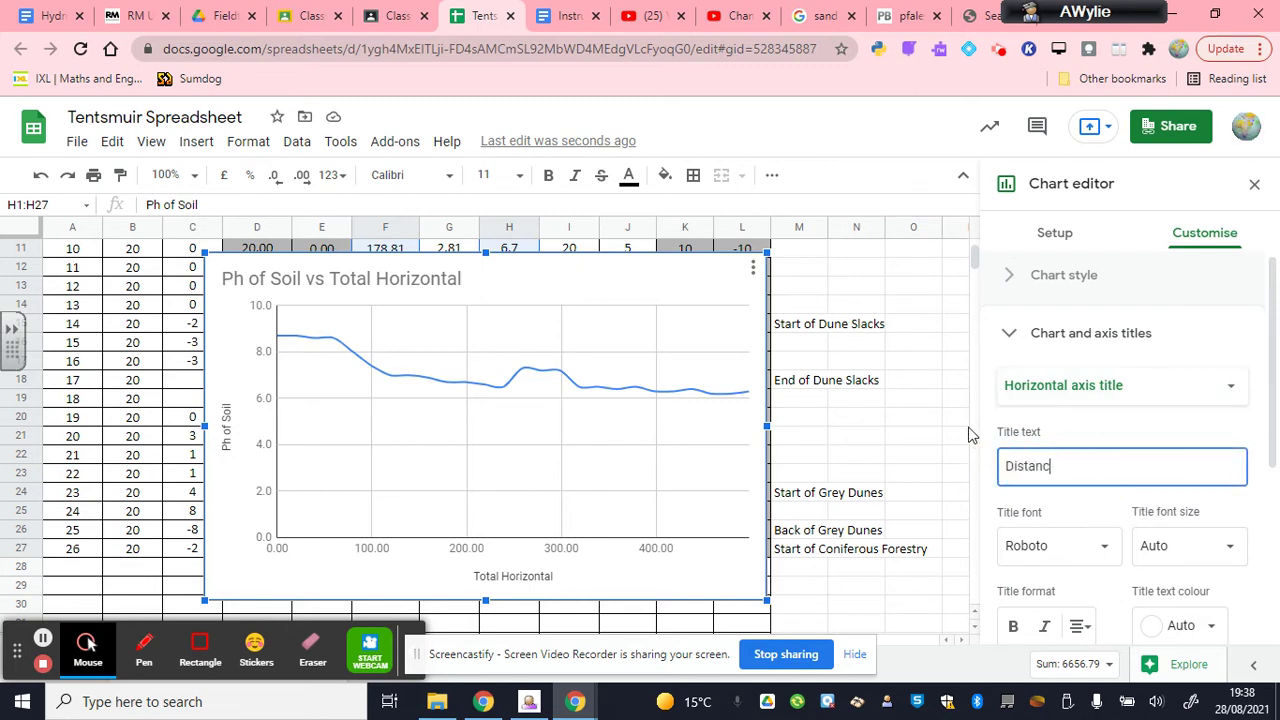
pyautogui.write('e from th')
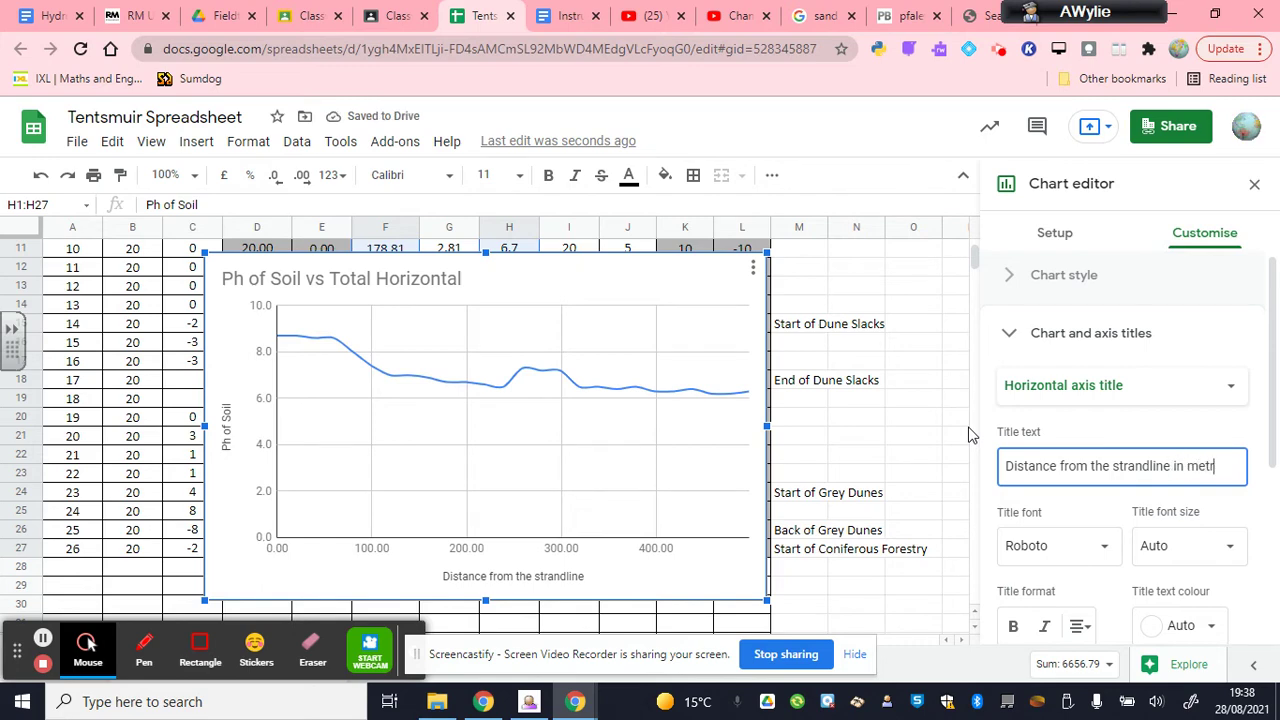
pyautogui.write('es')
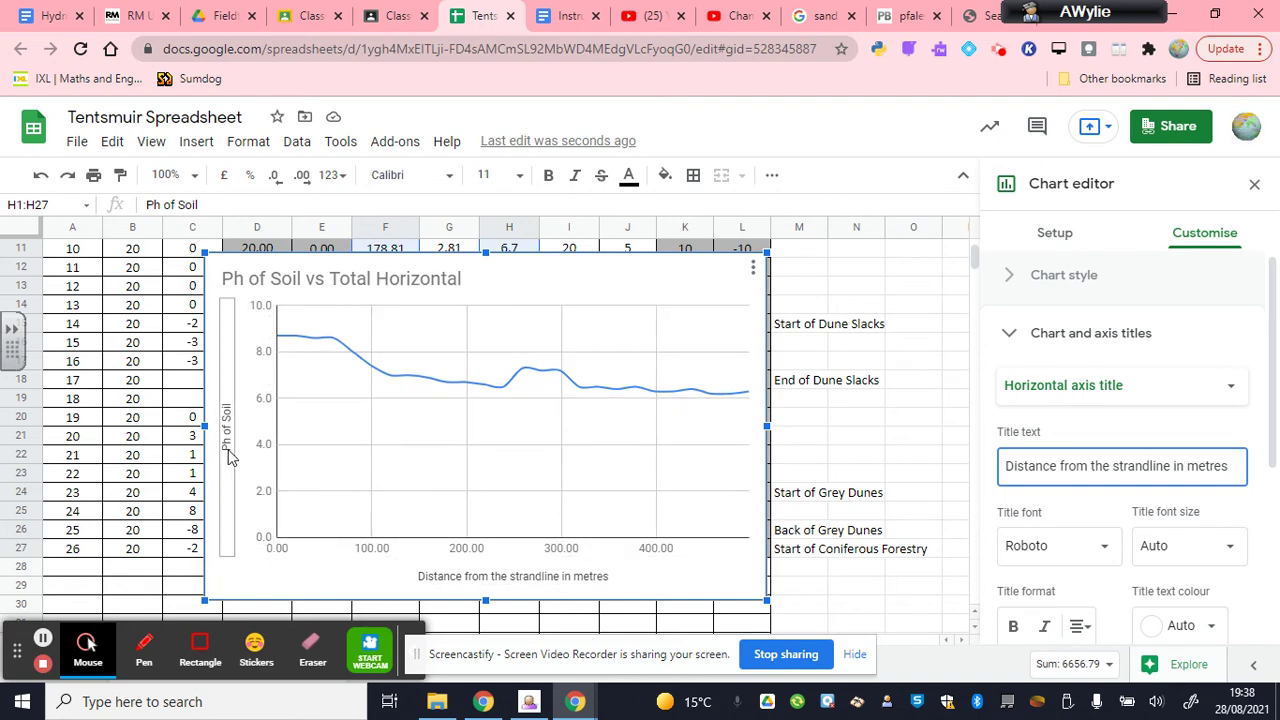
# - Set the chart title to "Graph showing how pH changes from the Strandline to the back of the Beach"
pyautogui.click(1143, 392)
pyautogui.click(1092, 323)
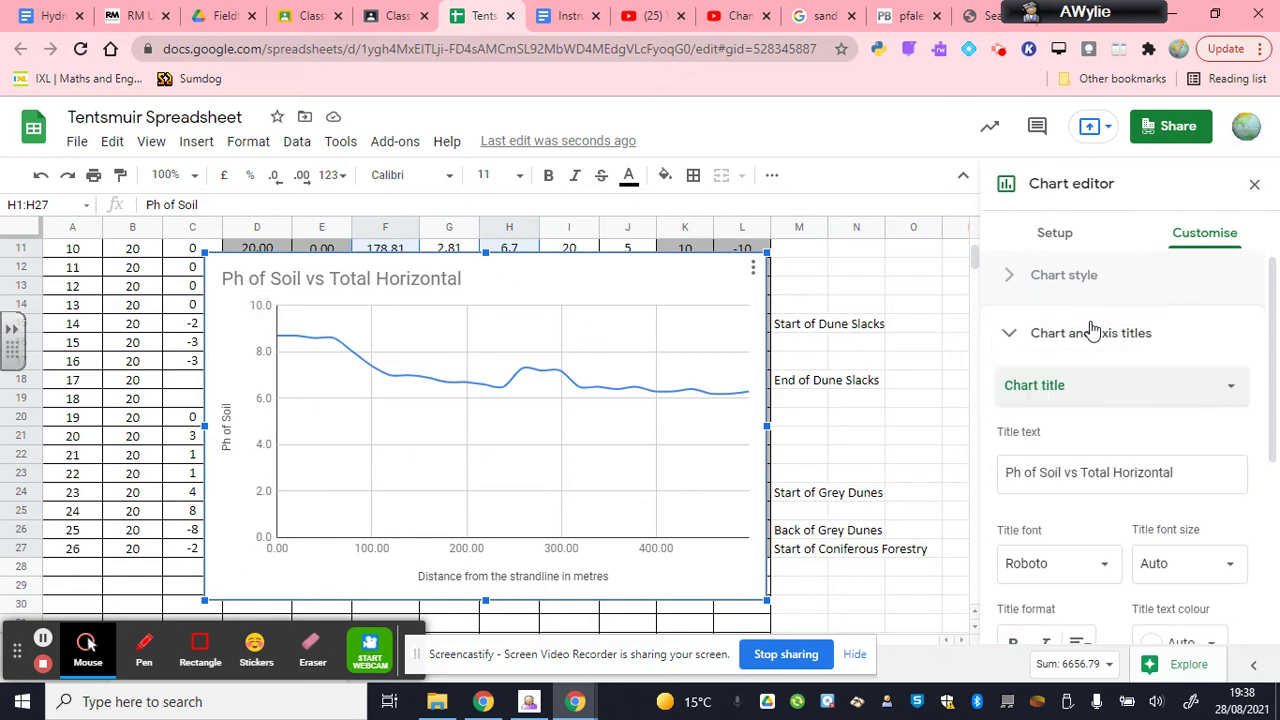
pyautogui.moveTo(1191, 477); pyautogui.dragTo(935, 468)
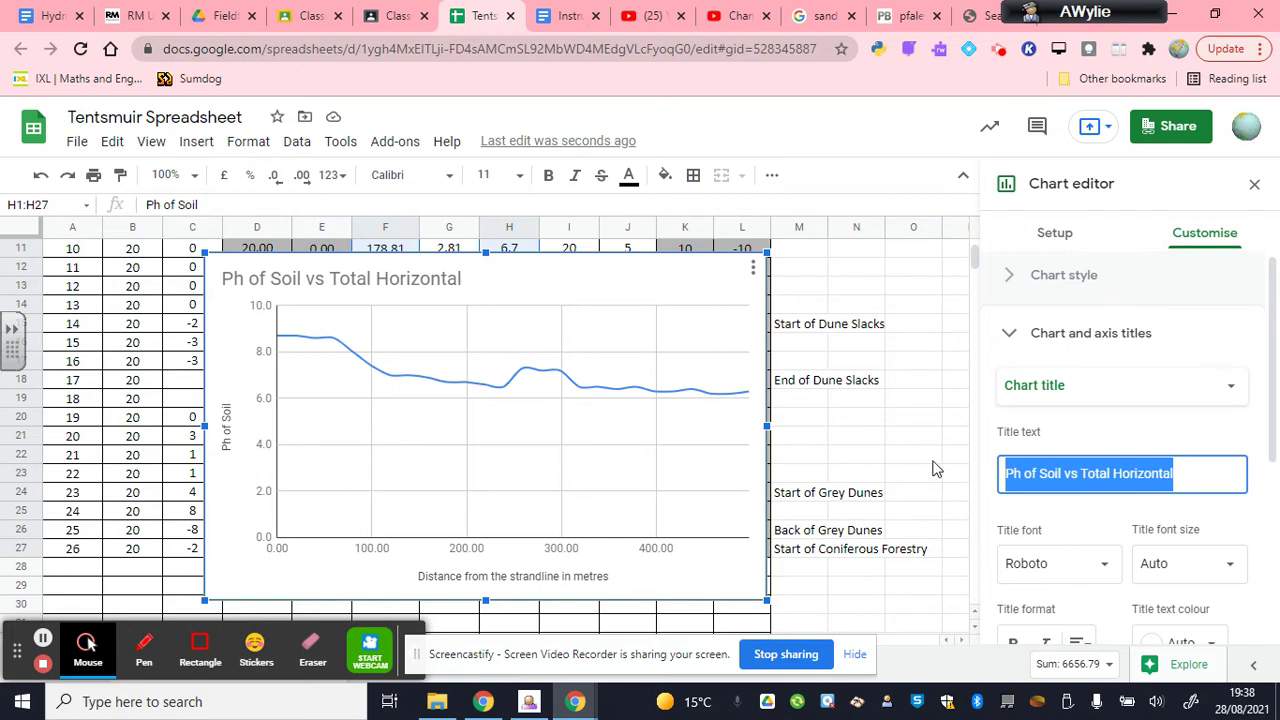
pyautogui.write('Graph showing')
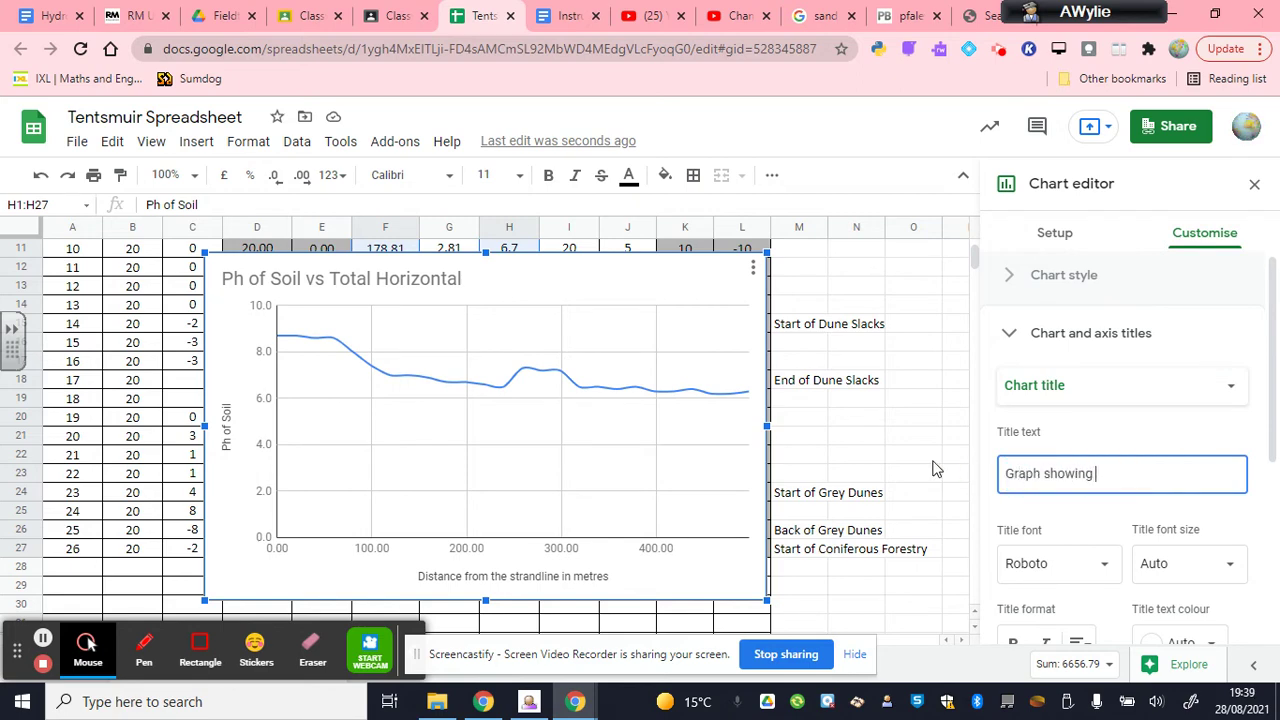
pyautogui.write(' how pH')
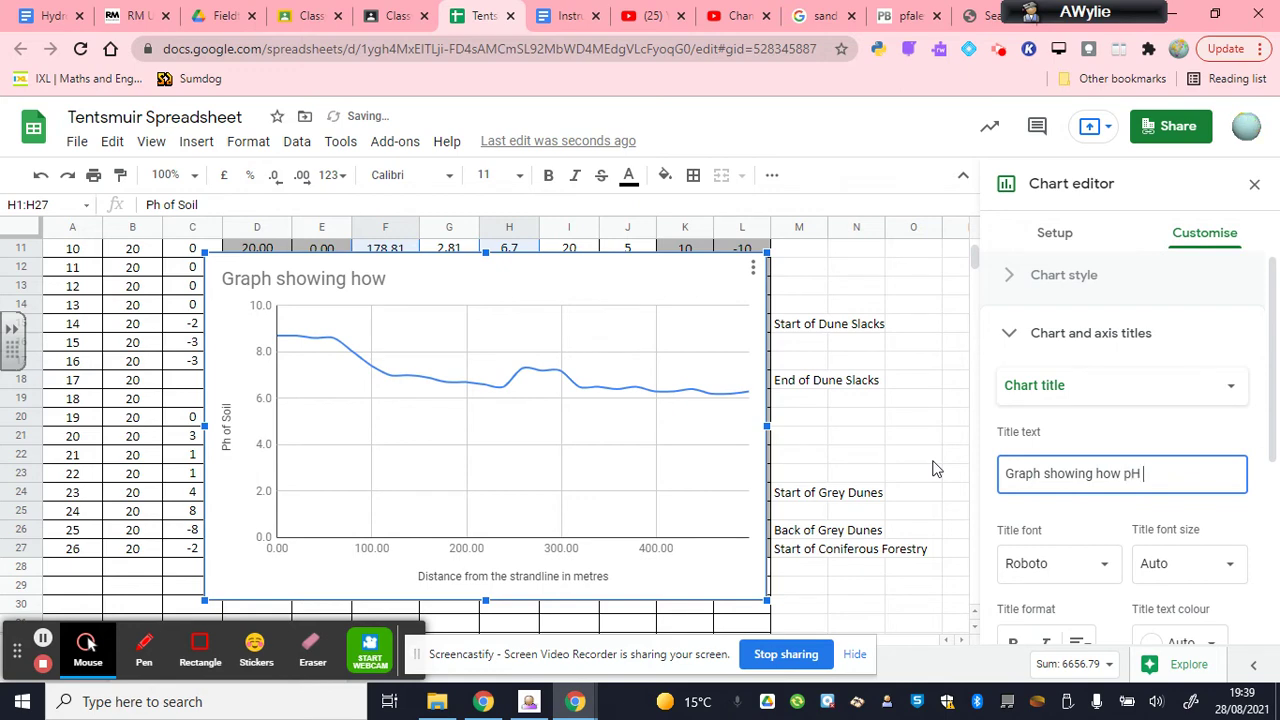
pyautogui.write(' changes')
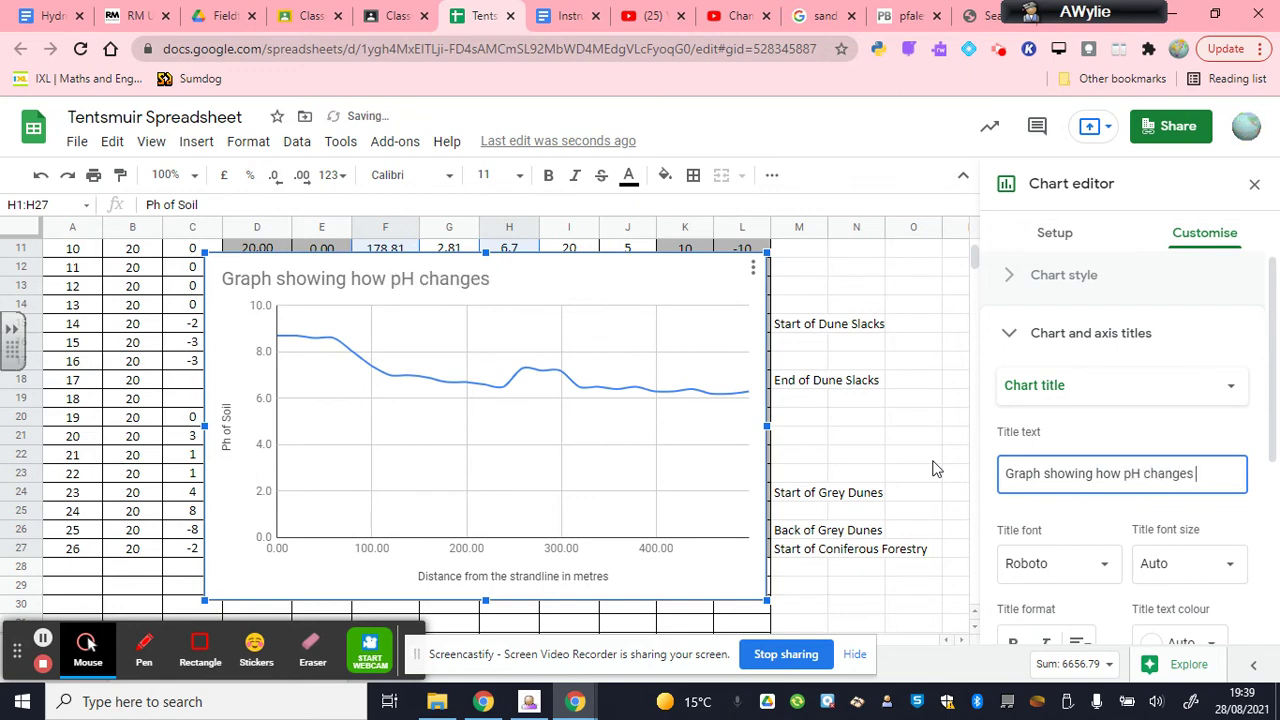
pyautogui.write(' from the Strandline to')
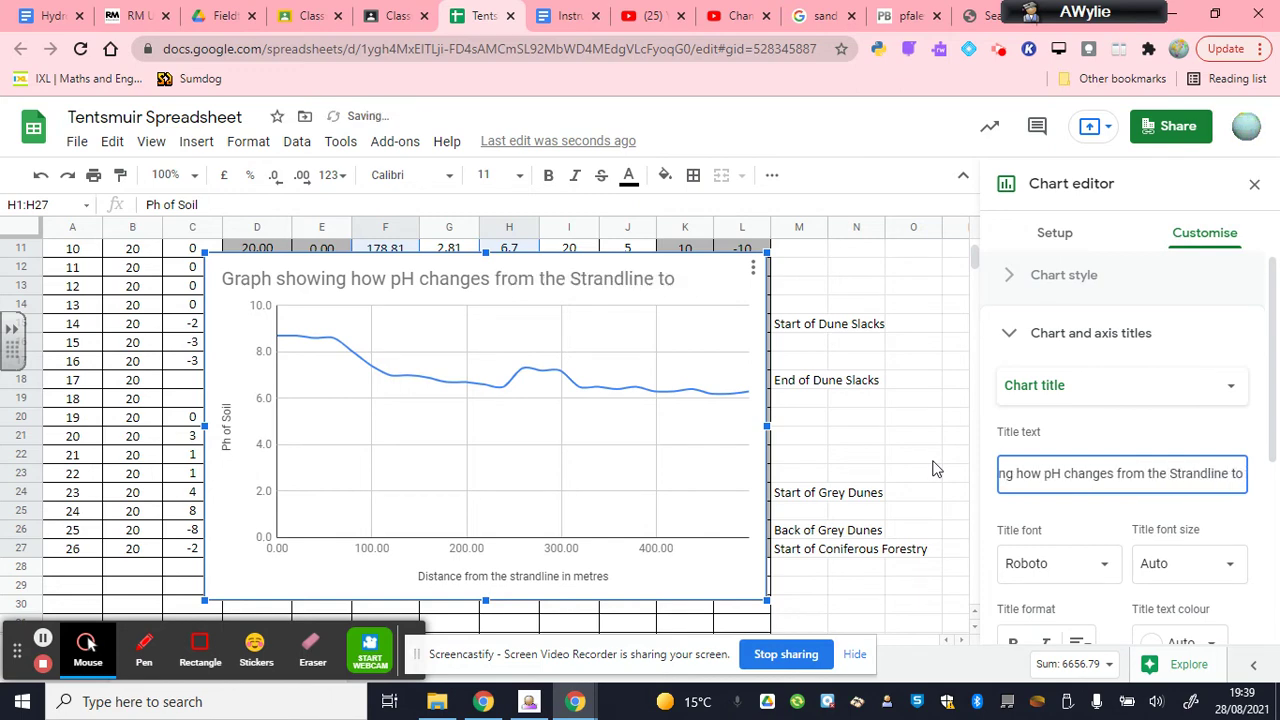
pyautogui.write(' the back')
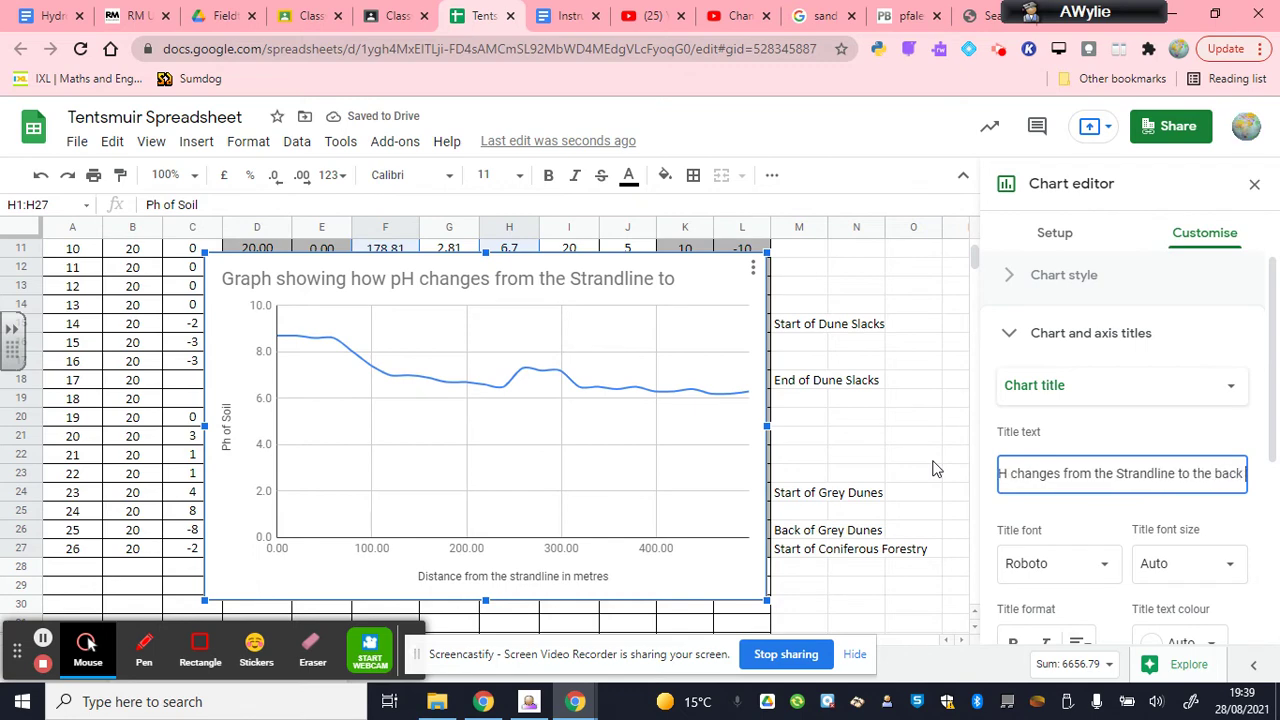
pyautogui.write(' of the BEach')
pyautogui.press('BackSpace')
pyautogui.press('BackSpace')
pyautogui.press('BackSpace')
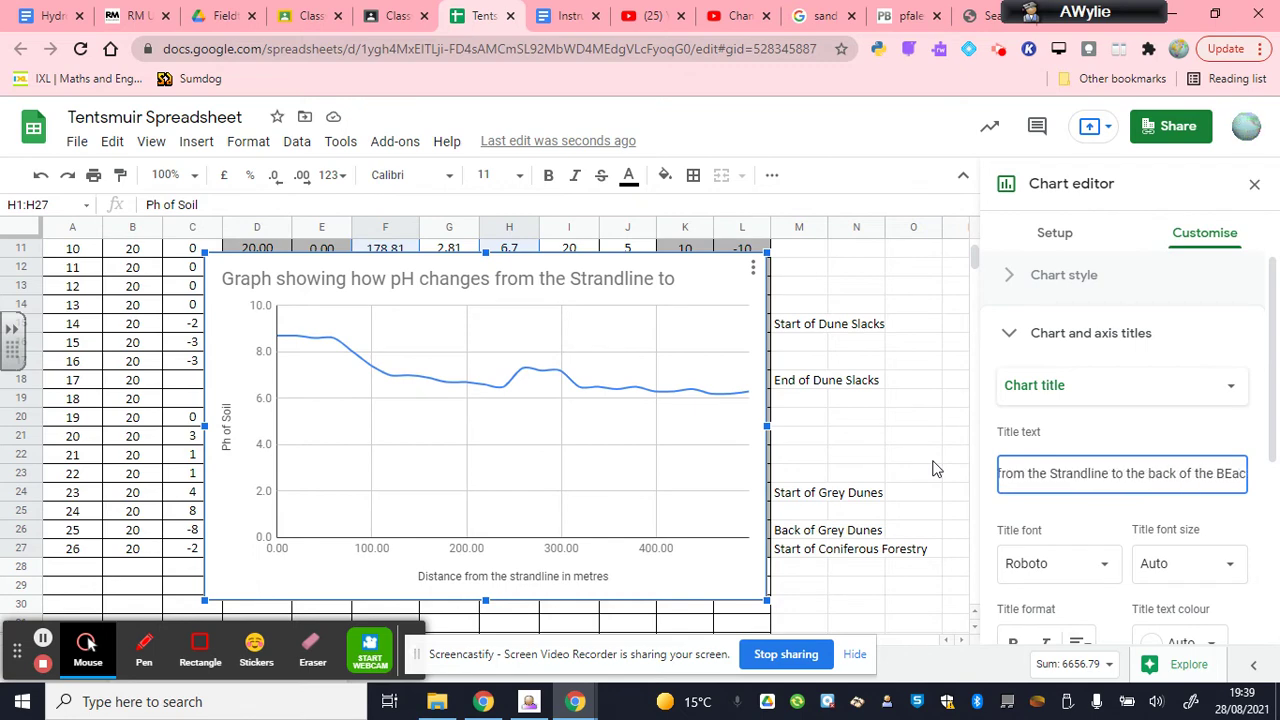
pyautogui.press('BackSpace')
pyautogui.write('each')
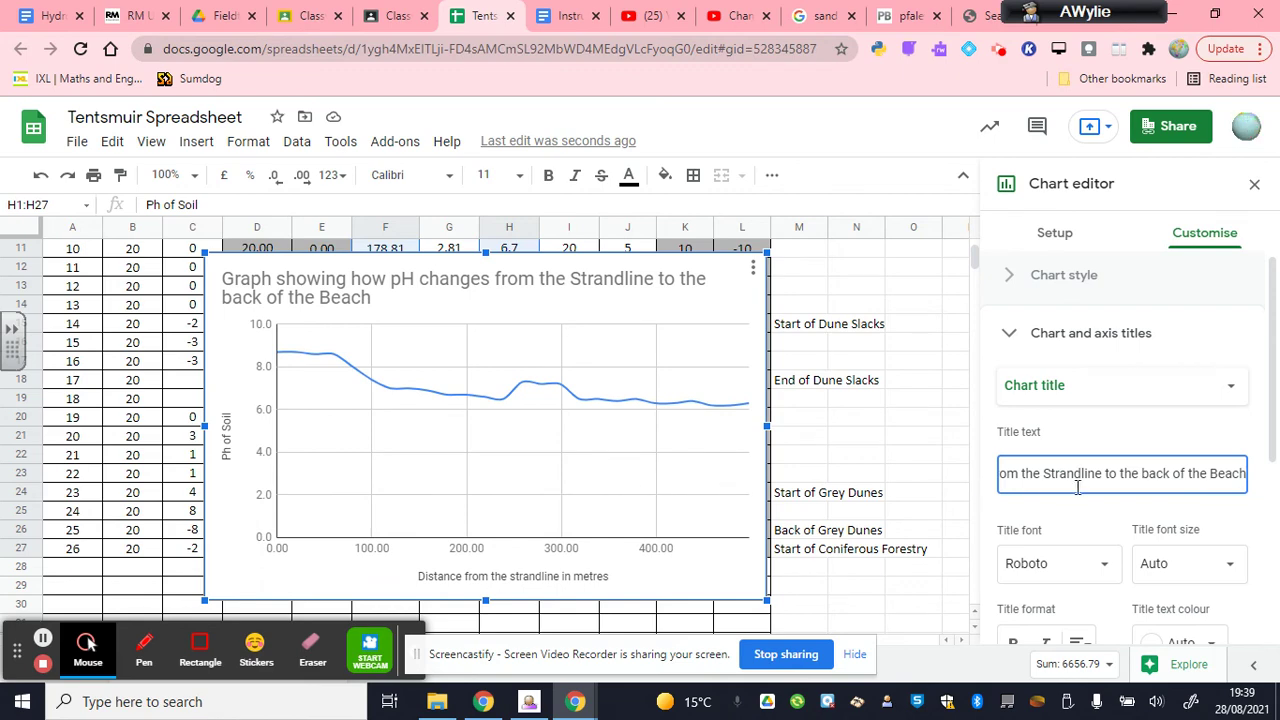
# - Format the pH chart's title in bold at font size 14
pyautogui.scroll(-1, 1077, 480)
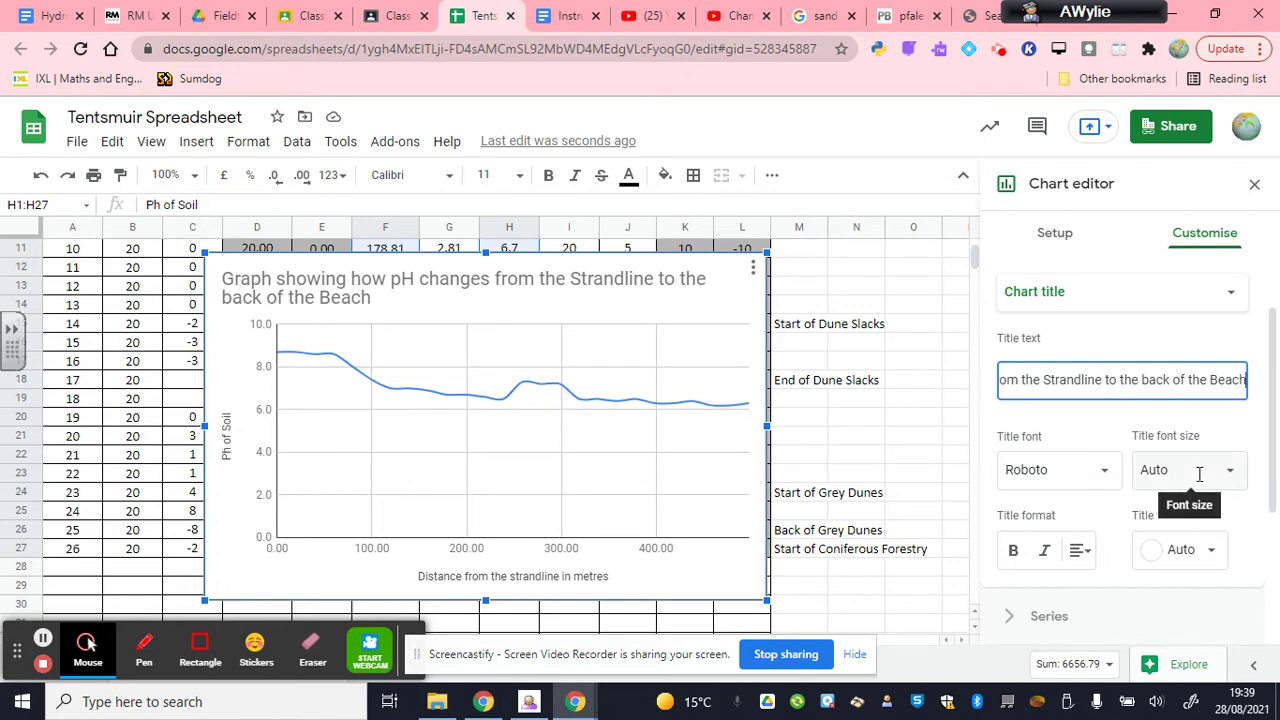
pyautogui.click(1152, 469)
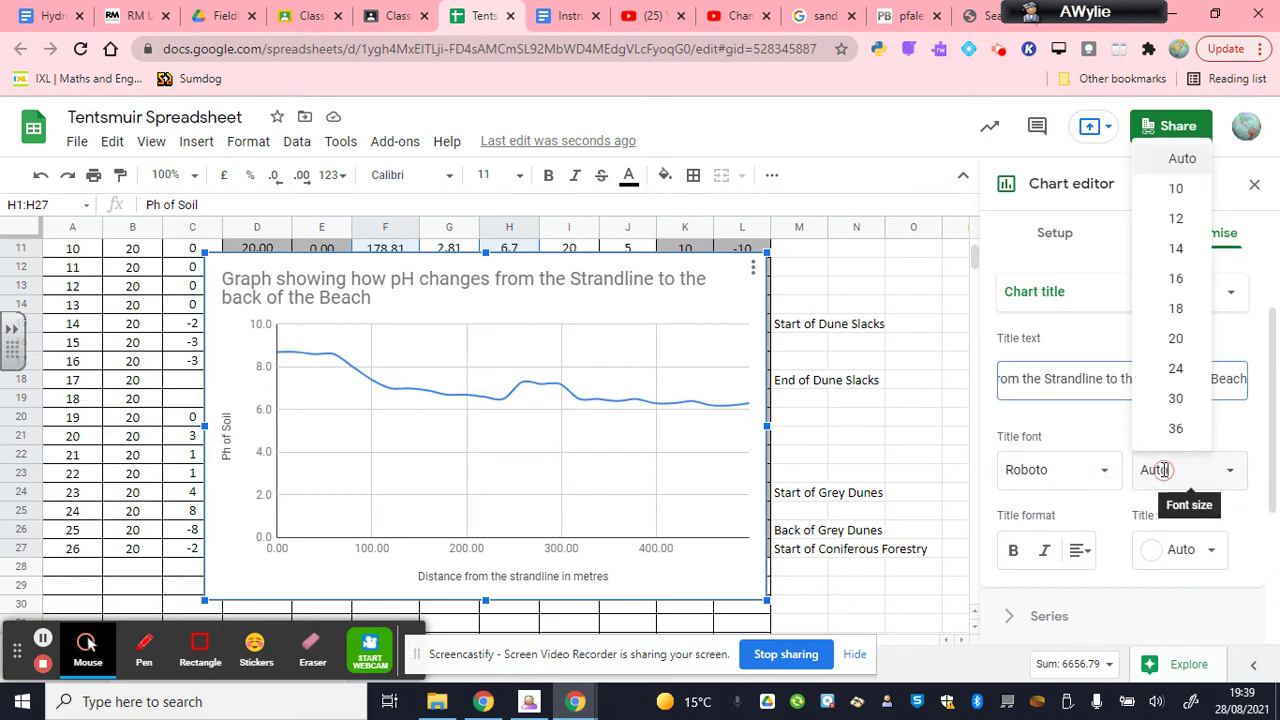
pyautogui.click(1151, 250)
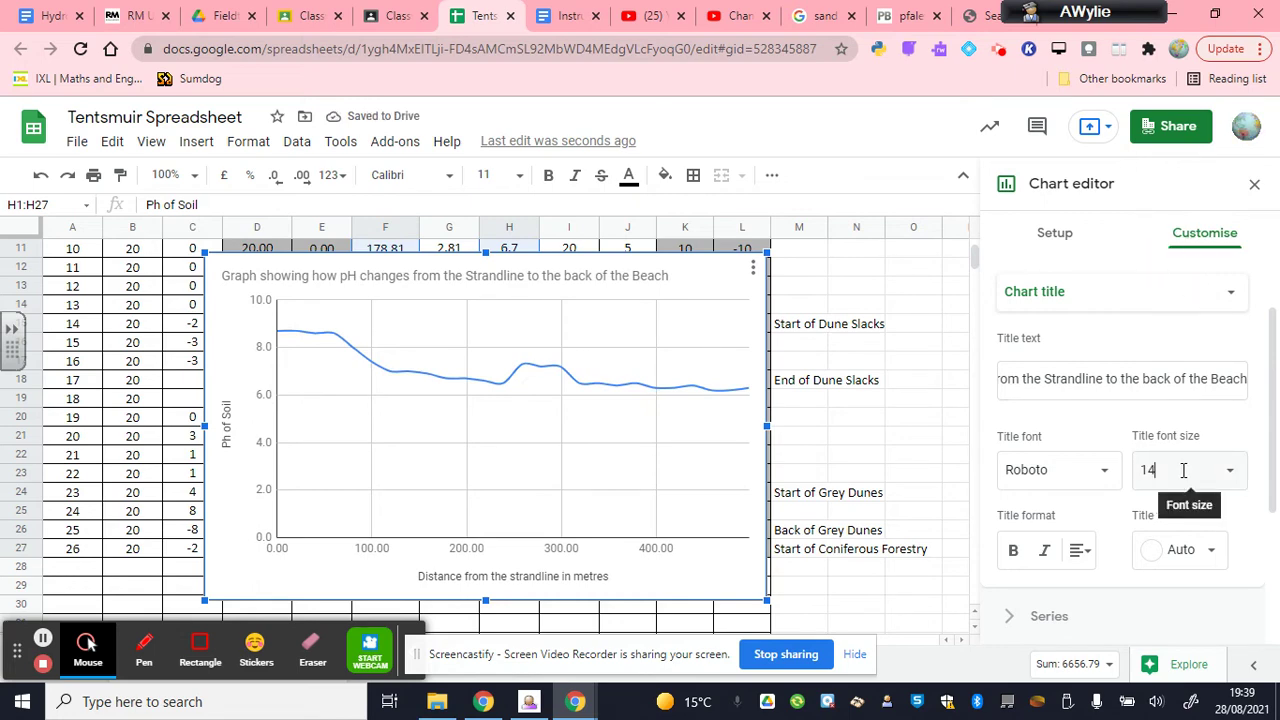
pyautogui.click(1013, 551)
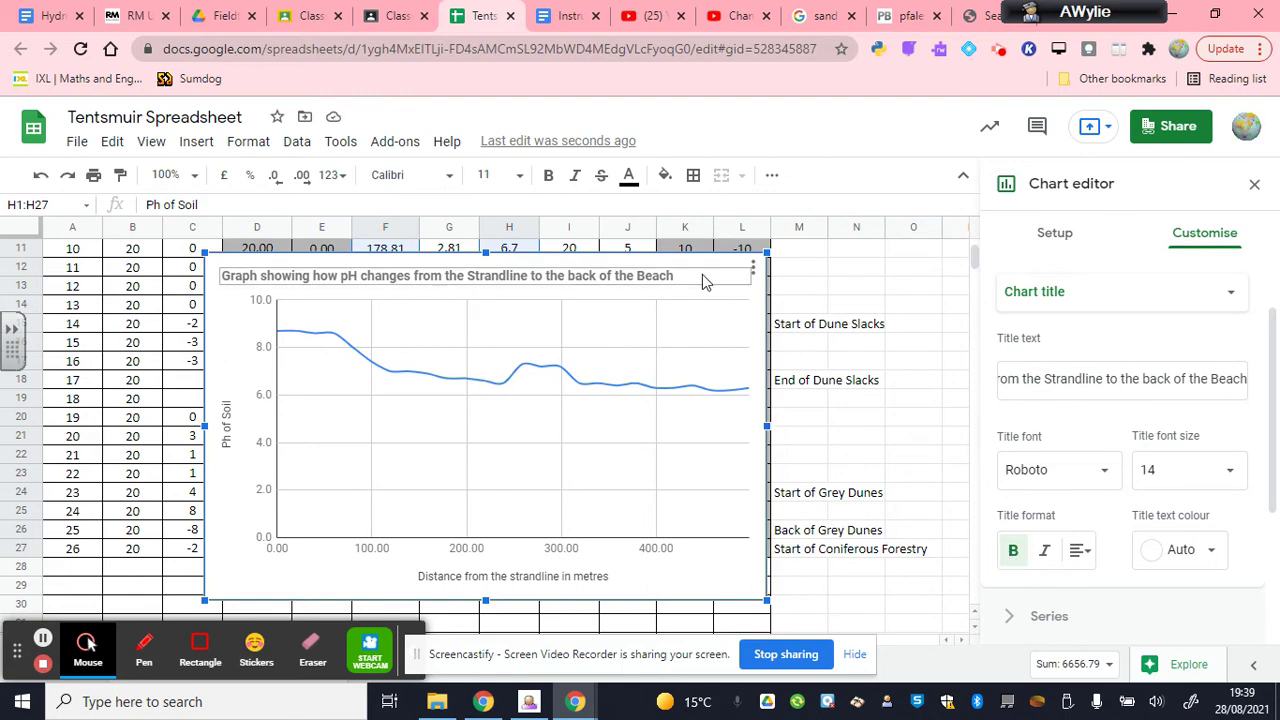
# - Move the pH chart directly below the Changing Gradient of Tentsmuir Beach chart and widen it to the same width
pyautogui.moveTo(702, 274); pyautogui.dragTo(800, 628)
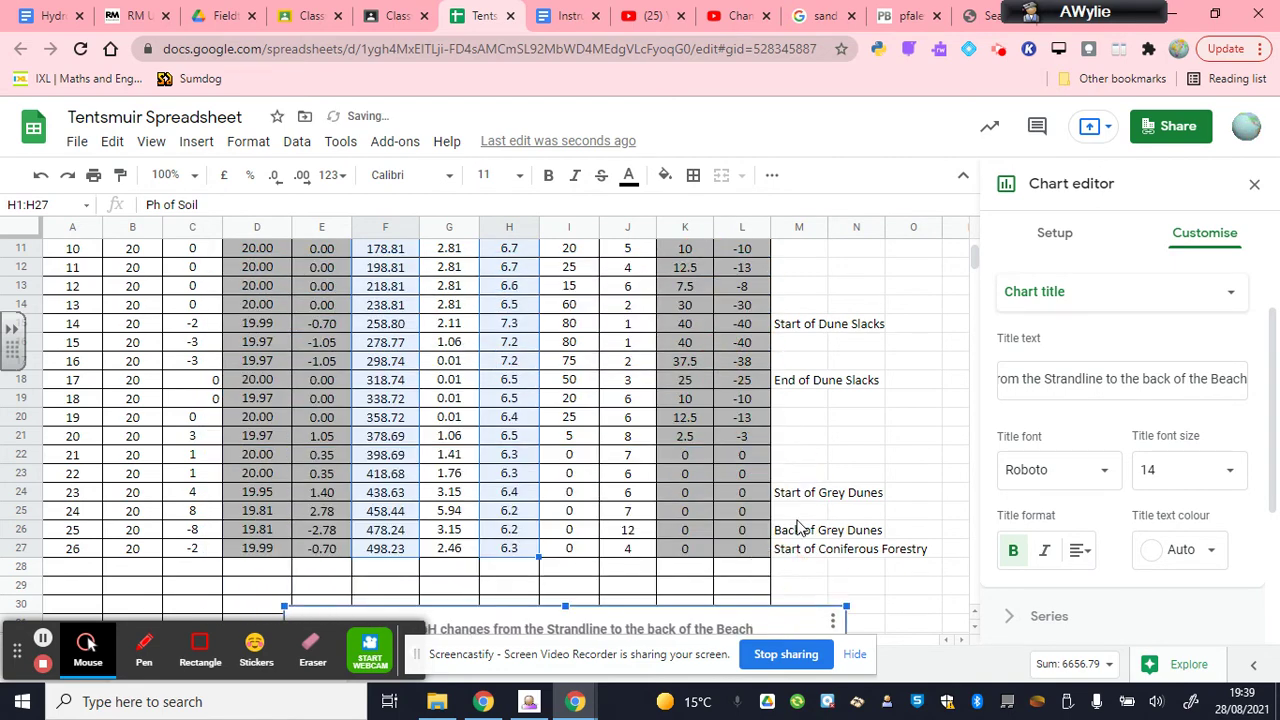
pyautogui.scroll(-2, 797, 505)
pyautogui.scroll(-3, 797, 505)
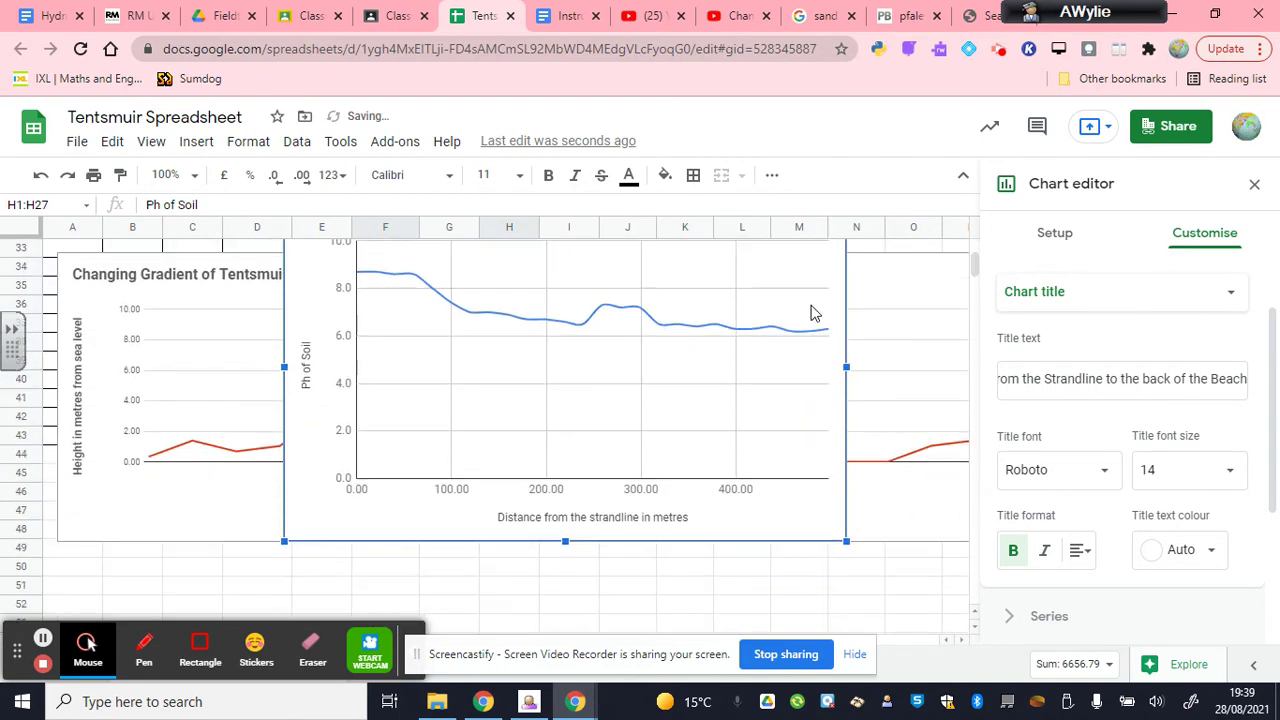
pyautogui.click(1254, 184)
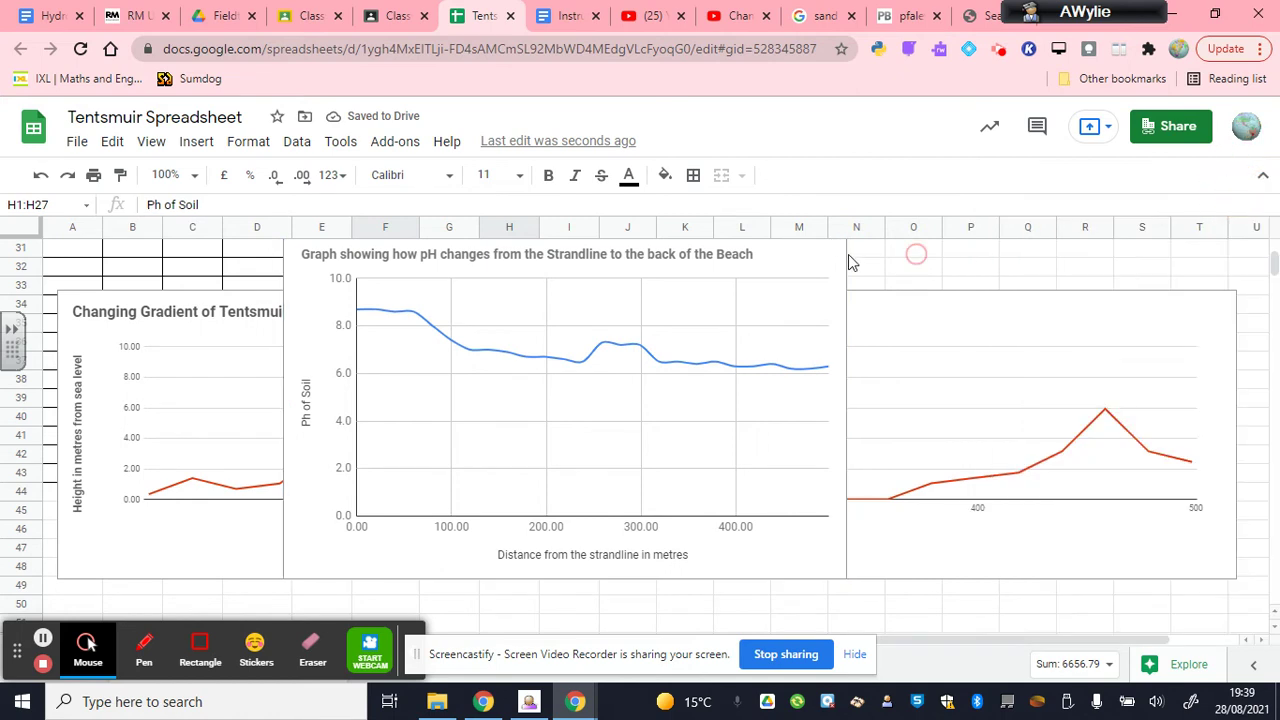
pyautogui.click(777, 254)
pyautogui.moveTo(777, 254); pyautogui.dragTo(546, 600)
pyautogui.scroll(-3, 551, 594)
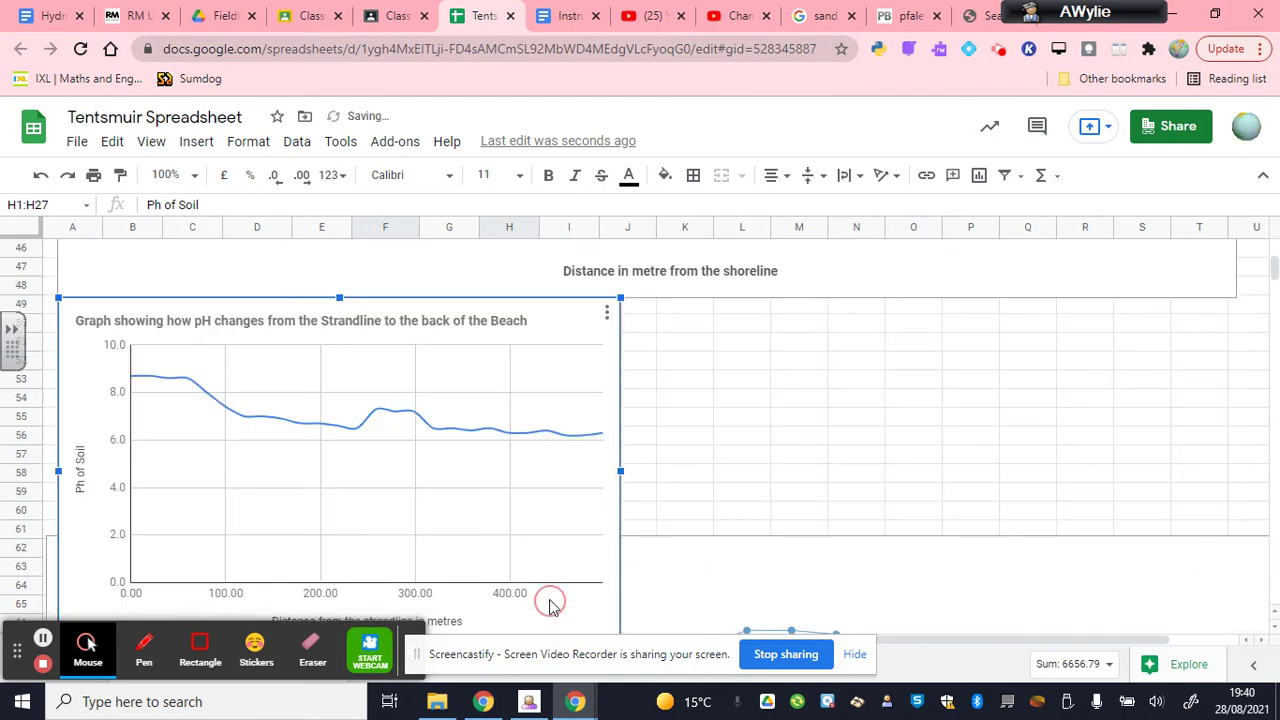
pyautogui.moveTo(621, 472); pyautogui.dragTo(1237, 464)
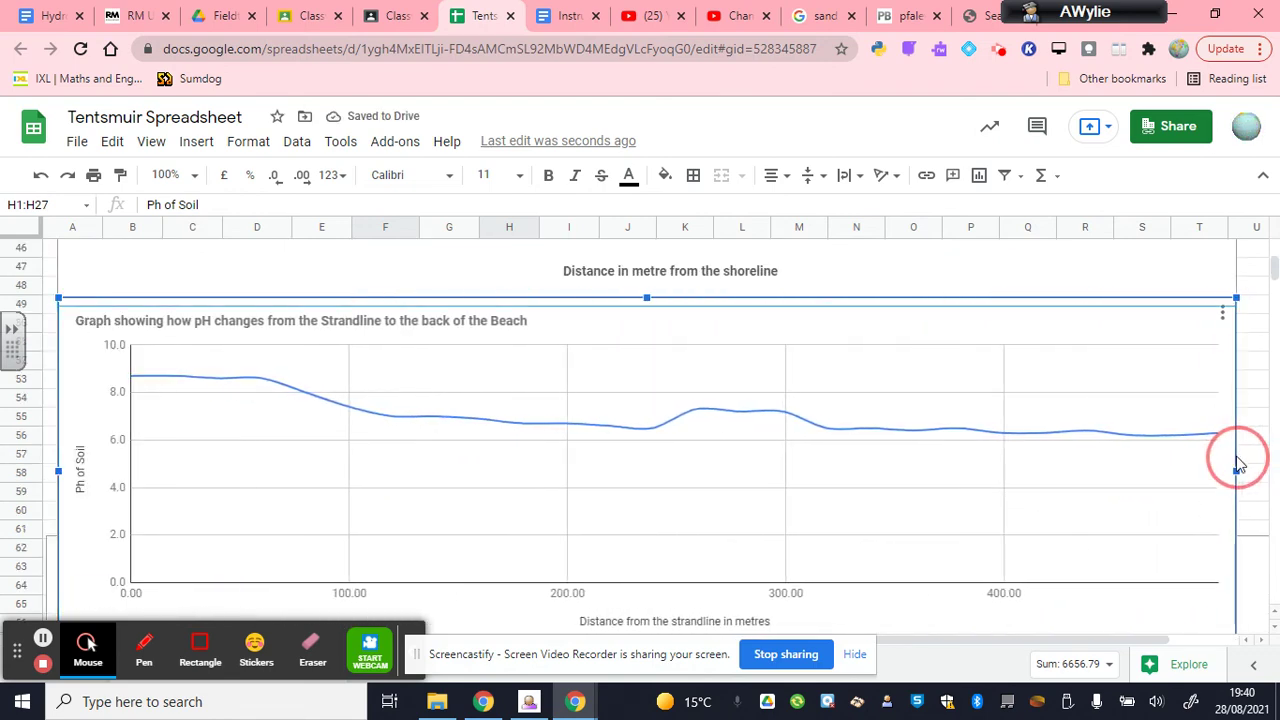
pyautogui.scroll(1, 855, 429)
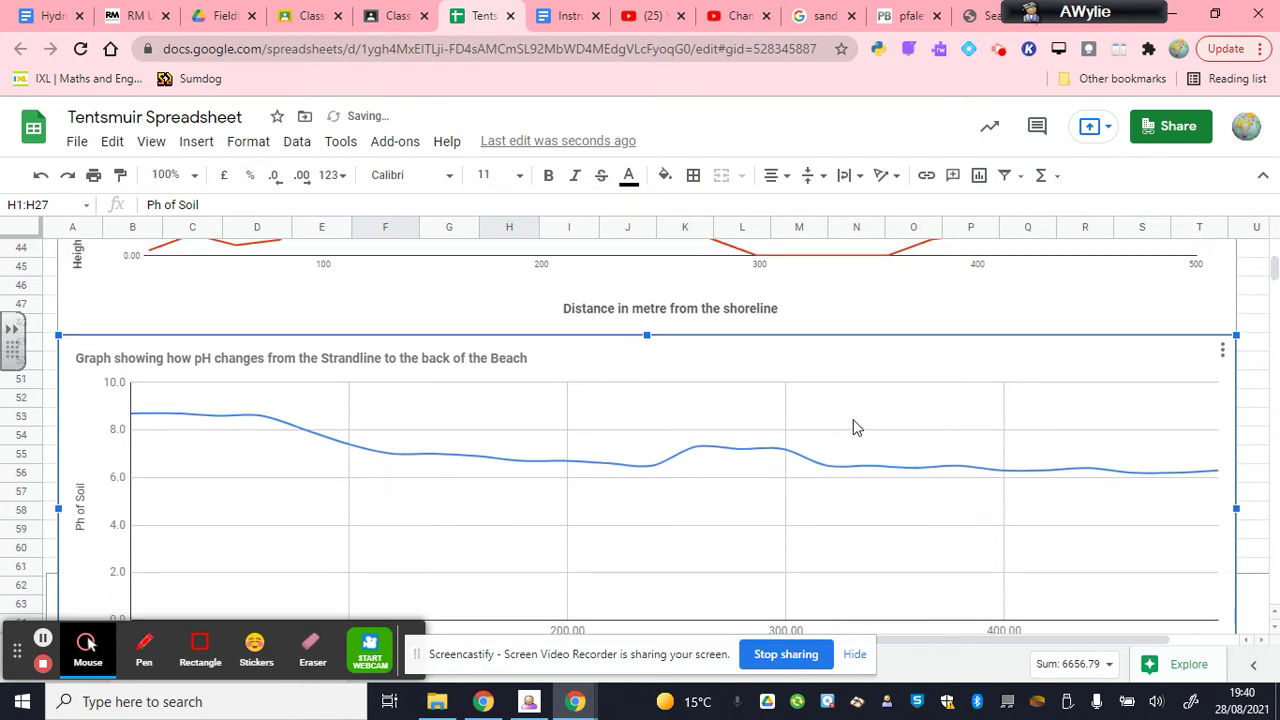
# - Set the sheet zoom to 75% and delete the percentage chart that lies behind the pH chart
pyautogui.click(188, 178)
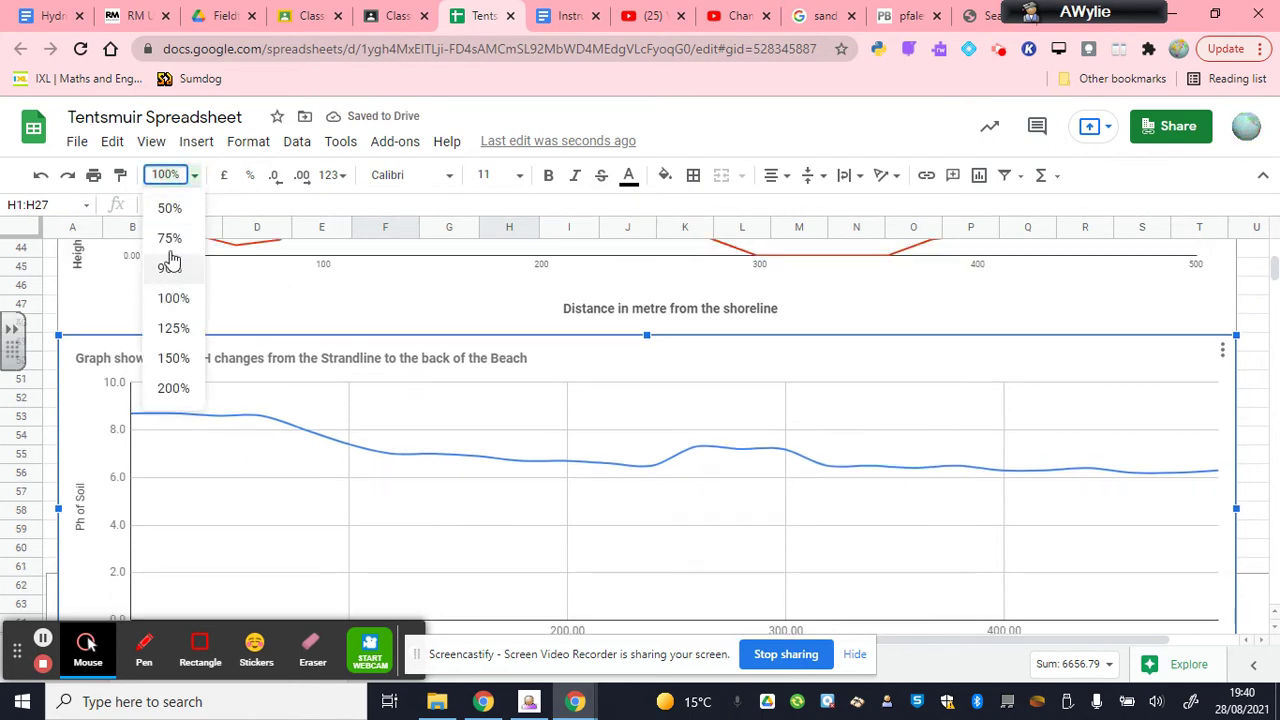
pyautogui.click(170, 239)
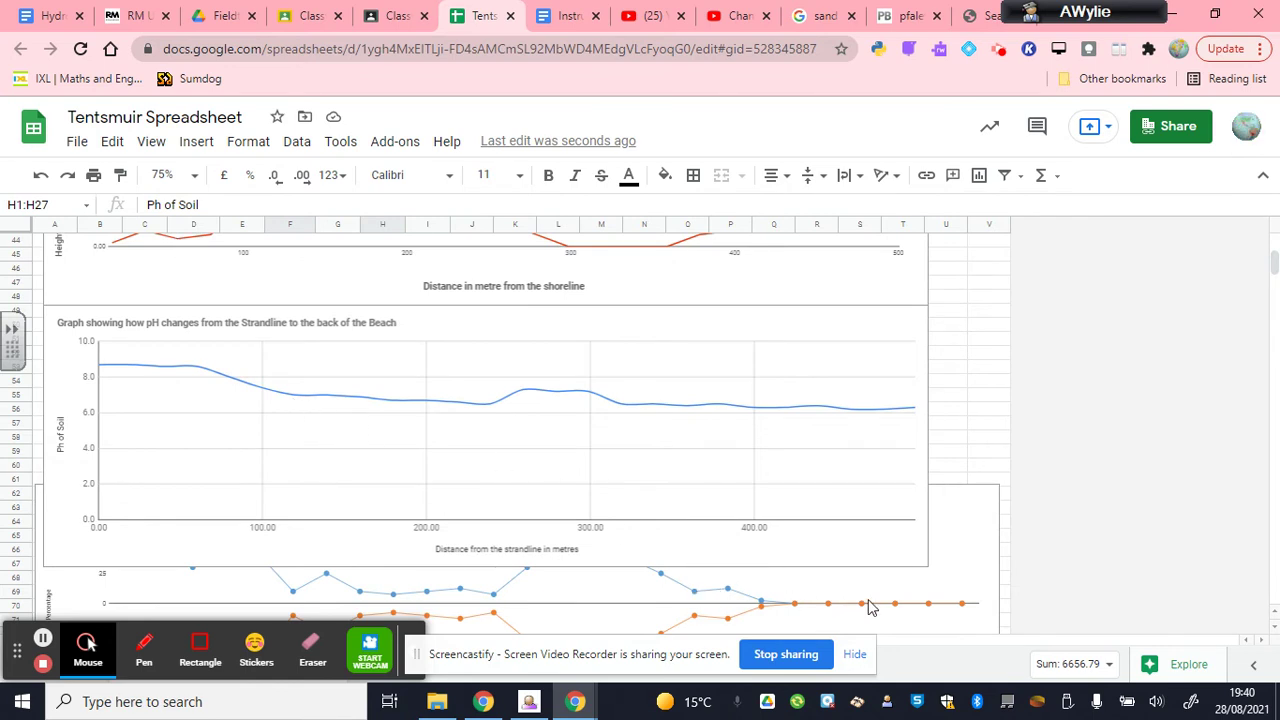
pyautogui.click(980, 544)
pyautogui.scroll(-1, 980, 545)
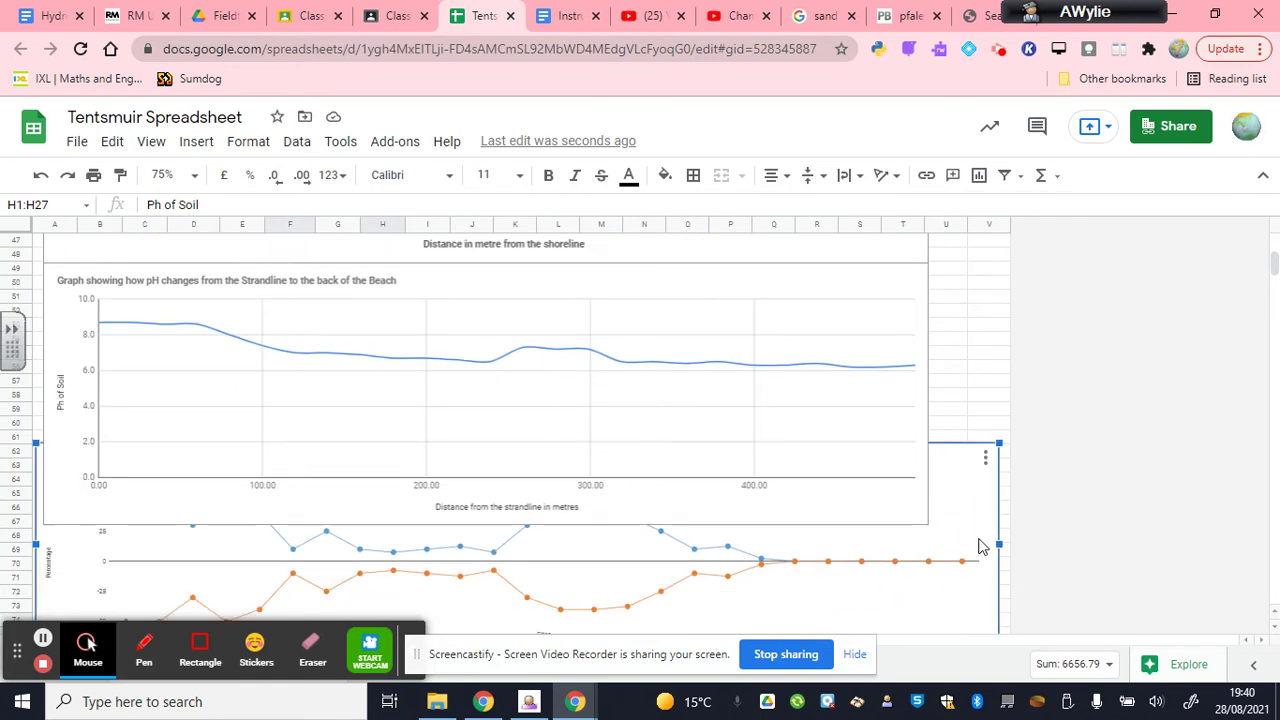
pyautogui.press('Delete')
# - Narrow the pH chart slightly on both sides to line its distance axis up with the gradient chart above
pyautogui.scroll(3, 760, 460)
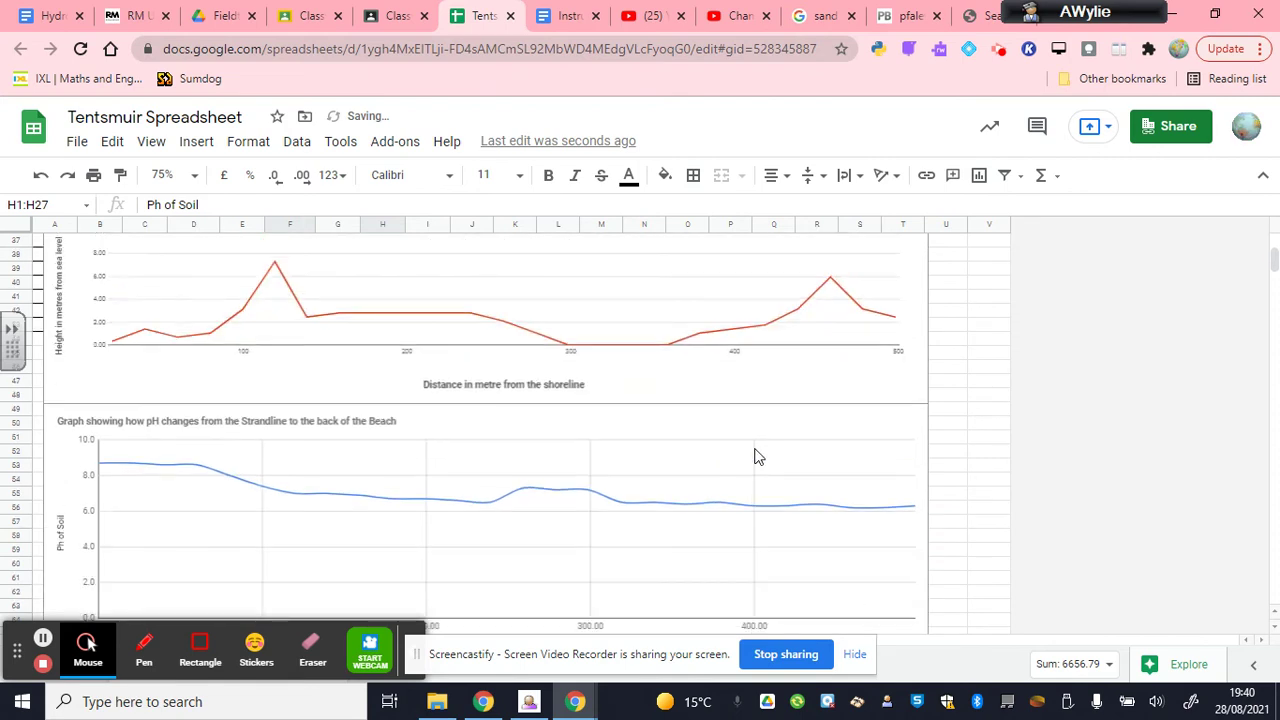
pyautogui.scroll(1, 758, 456)
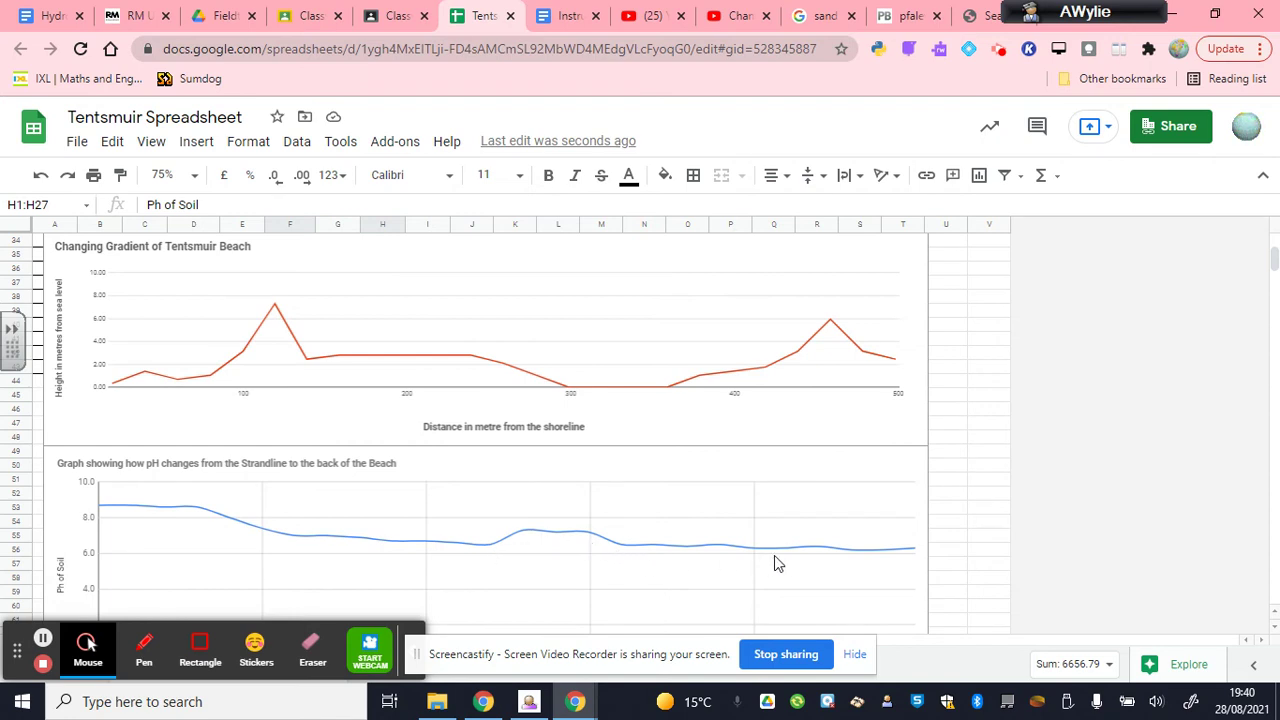
pyautogui.scroll(-3, 792, 548)
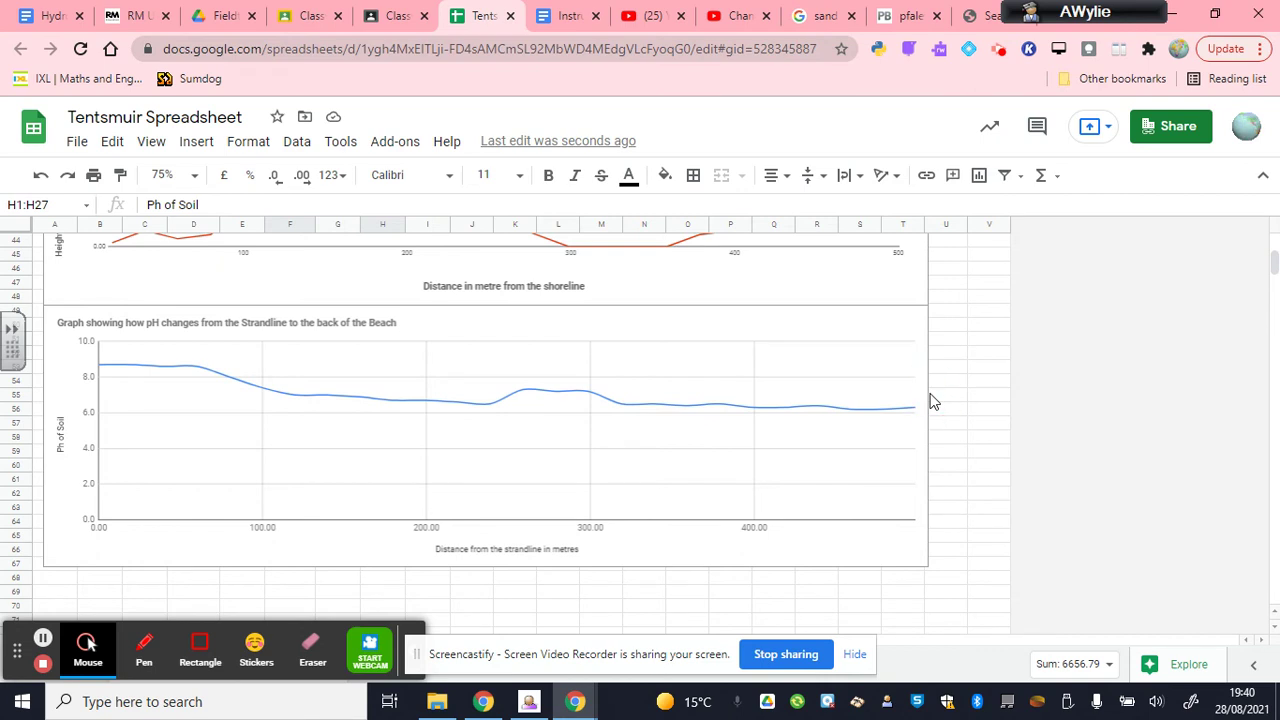
pyautogui.click(905, 398)
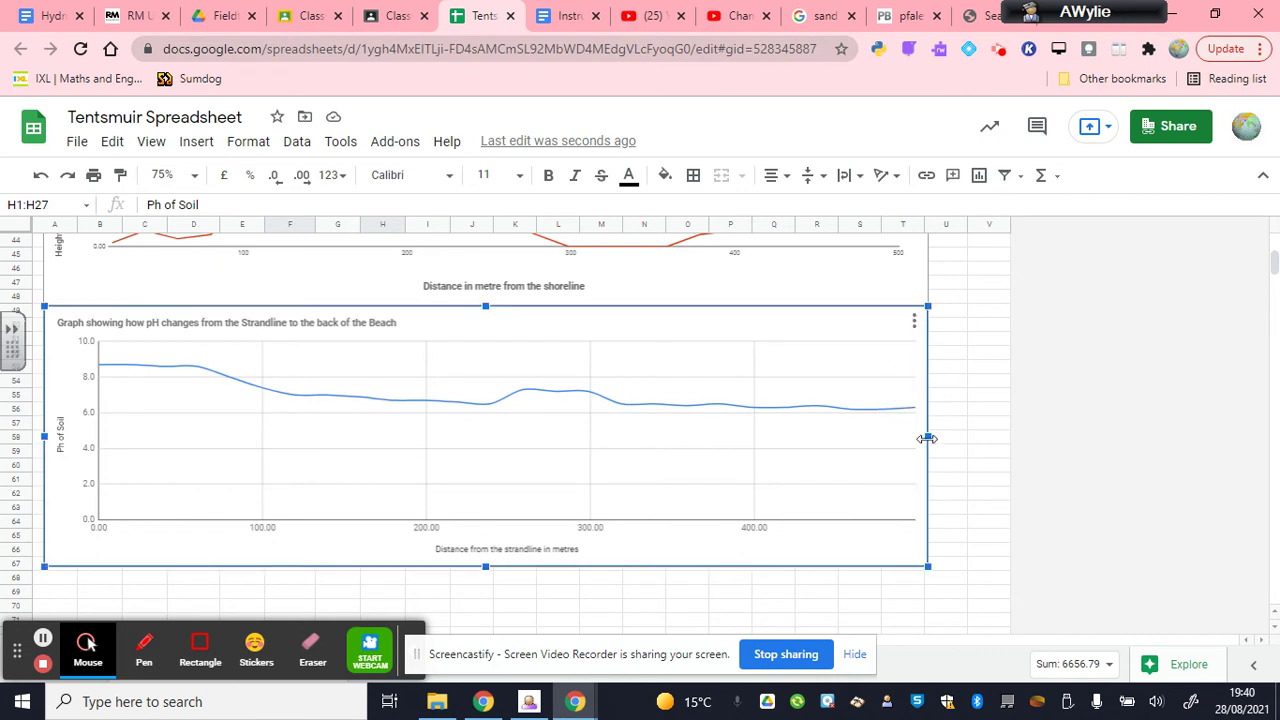
pyautogui.moveTo(920, 436); pyautogui.dragTo(907, 436)
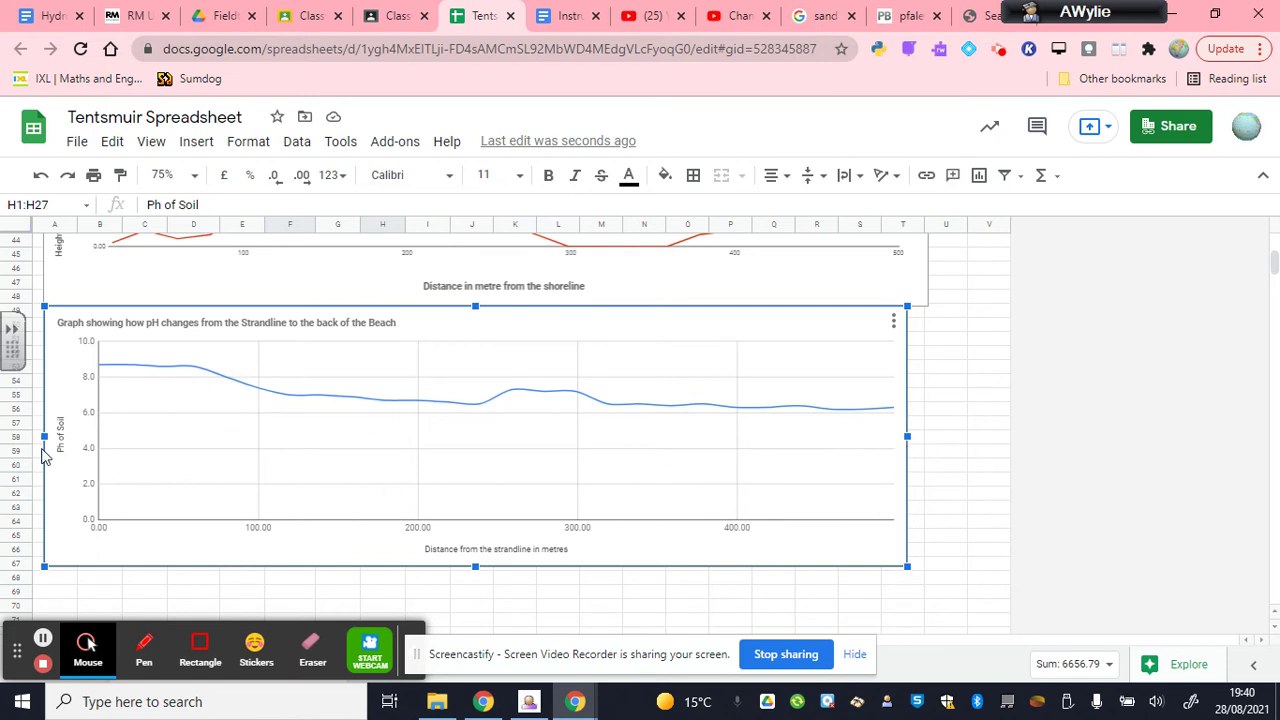
pyautogui.moveTo(45, 436); pyautogui.dragTo(53, 436)
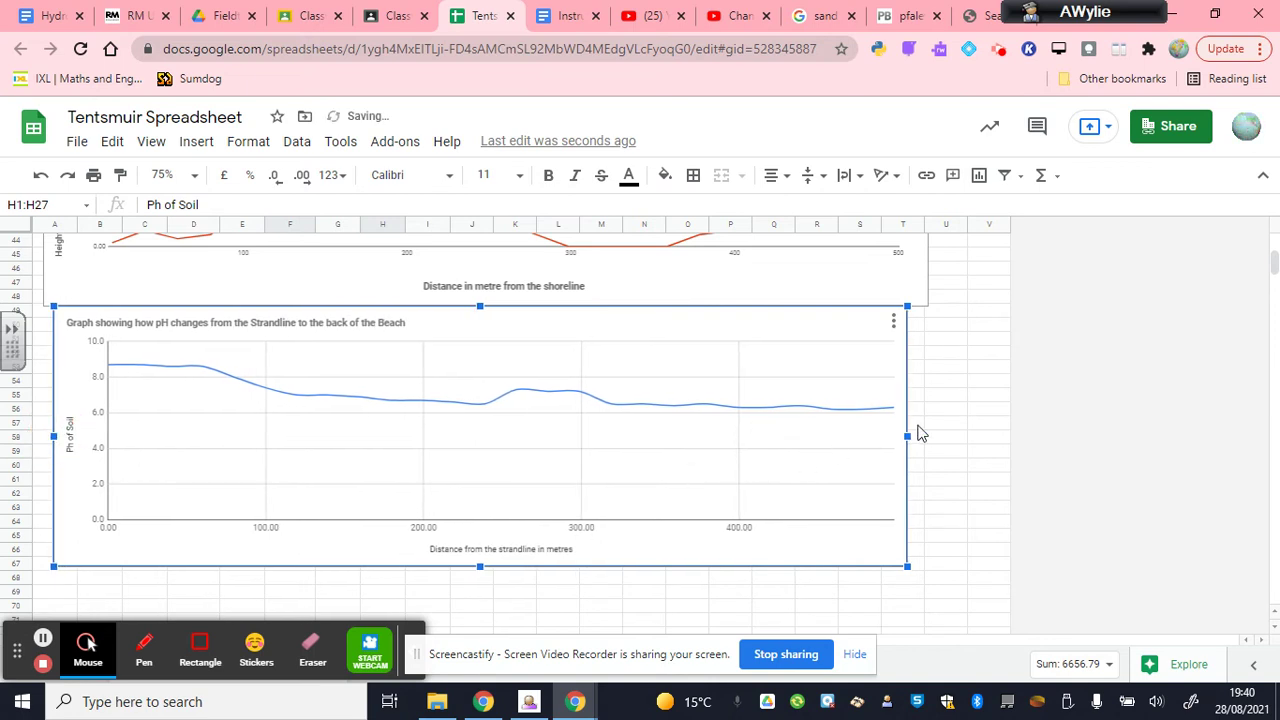
# - Pull the pH chart's right edge slightly further inward and check its distance axis against the gradient chart above
pyautogui.moveTo(907, 437); pyautogui.dragTo(897, 437)
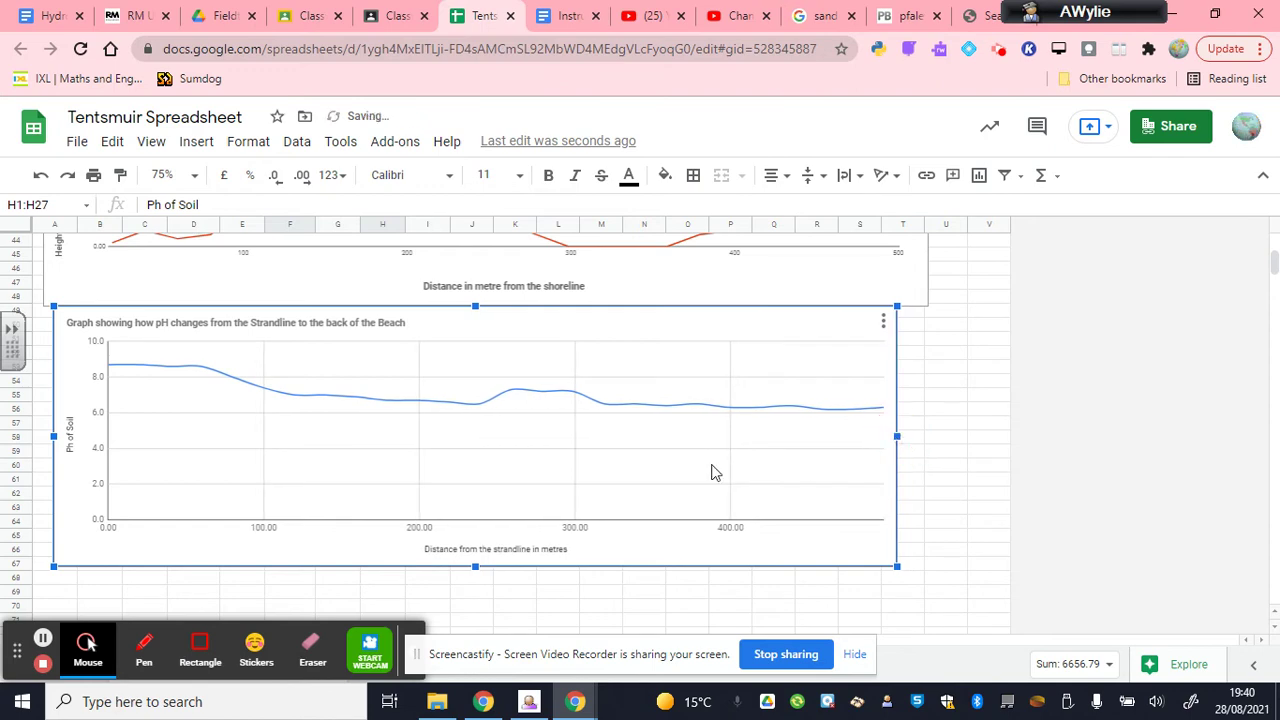
pyautogui.scroll(2, 414, 517)
pyautogui.scroll(-2, 428, 505)
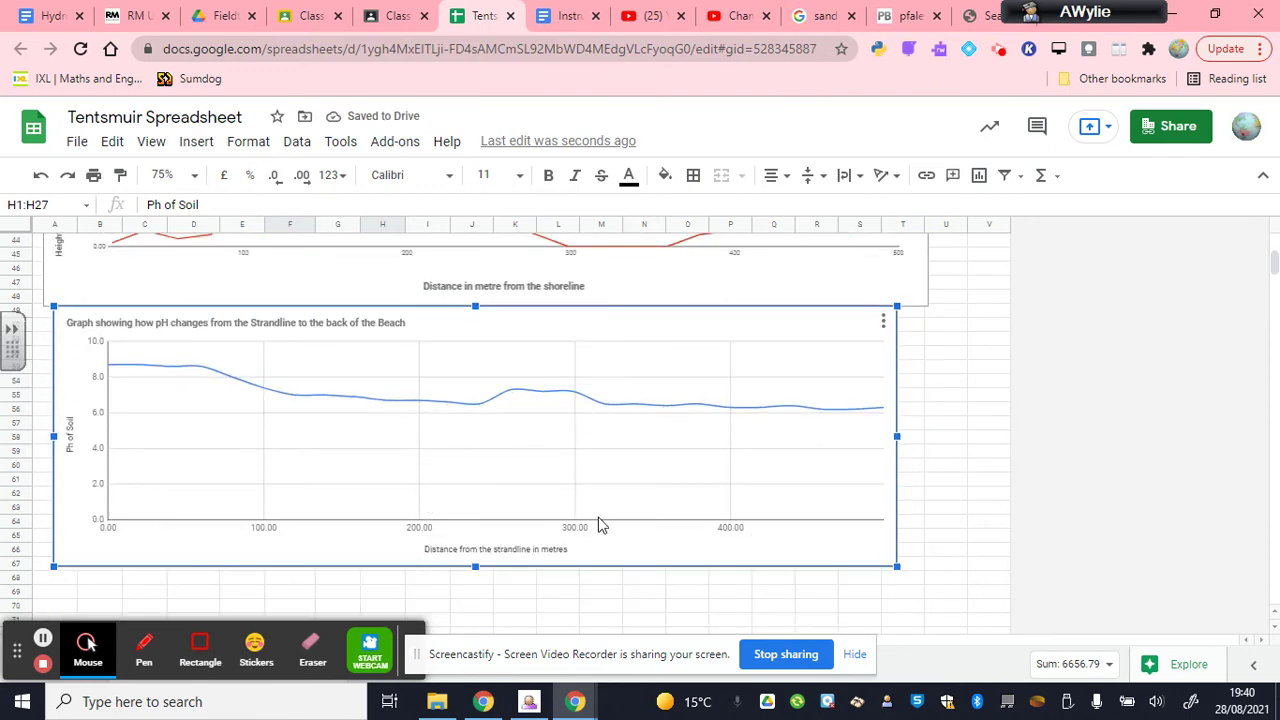
# - Compare the pH curve with the beach gradient profile at matching distances, including the pH reading near 300 m
pyautogui.moveTo(573, 401)
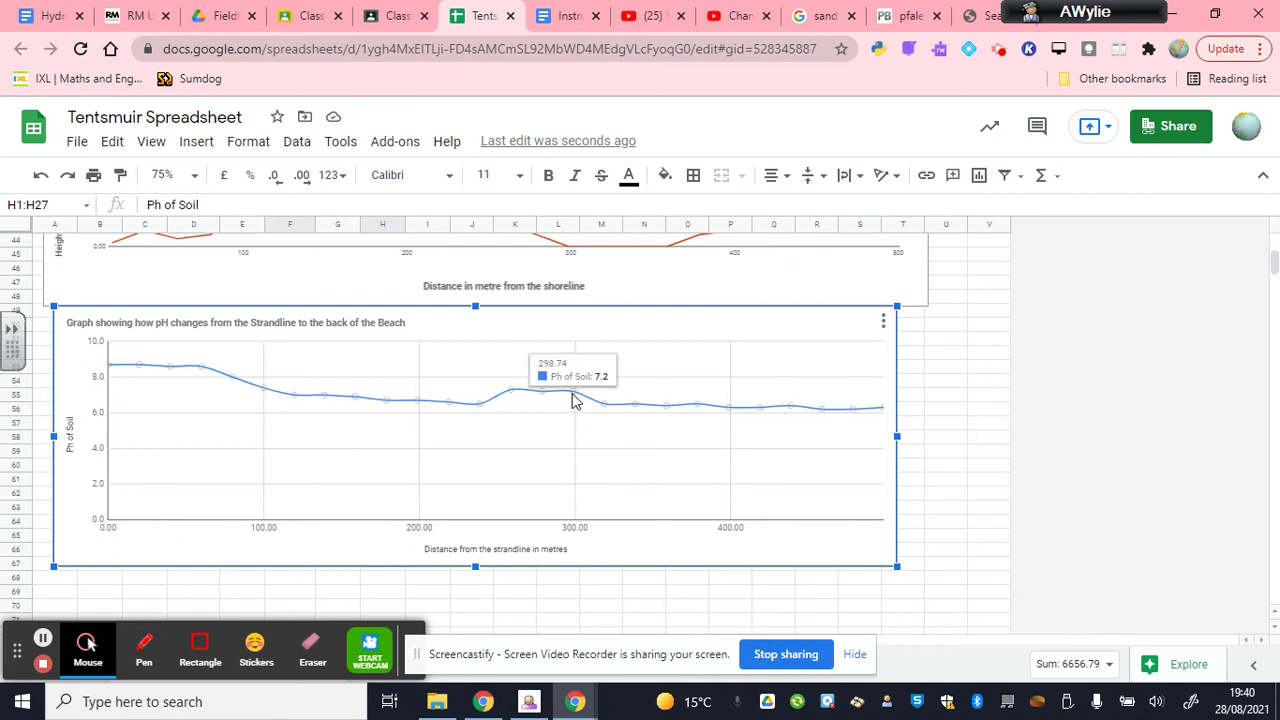
pyautogui.scroll(1, 573, 401)
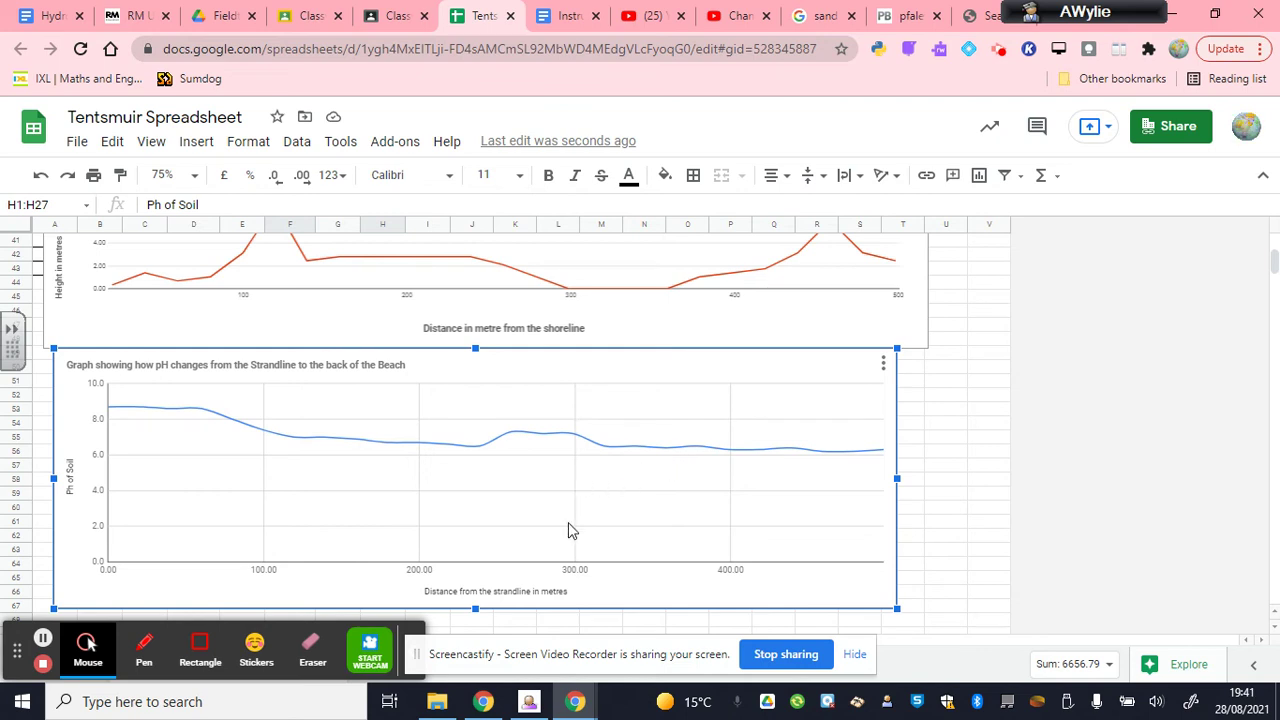
pyautogui.scroll(2, 363, 495)
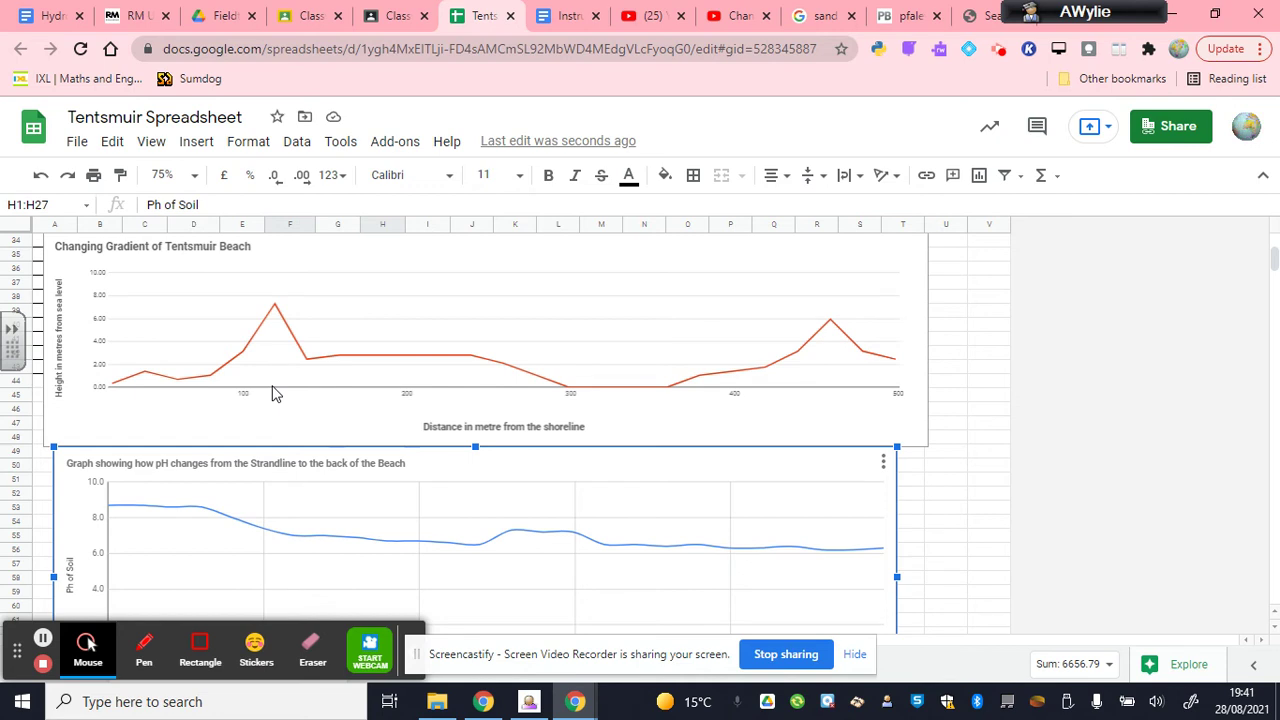
pyautogui.scroll(-3, 274, 393)
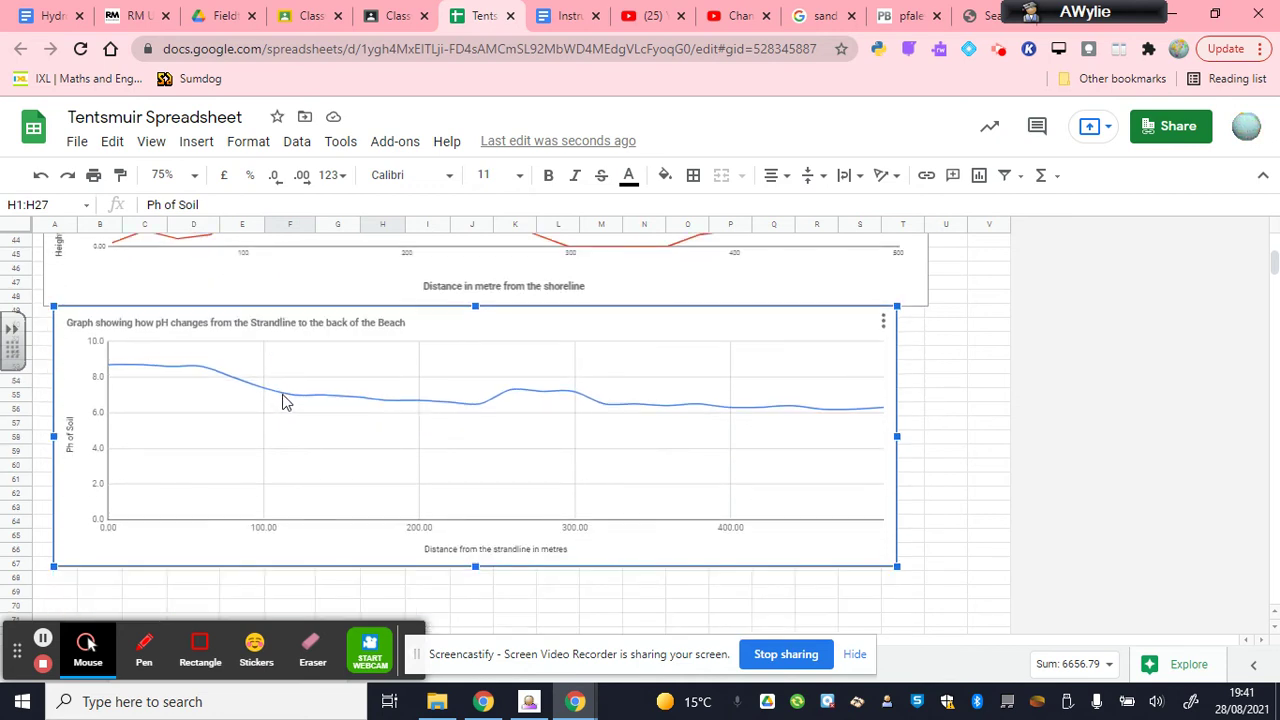
pyautogui.scroll(3, 281, 390)
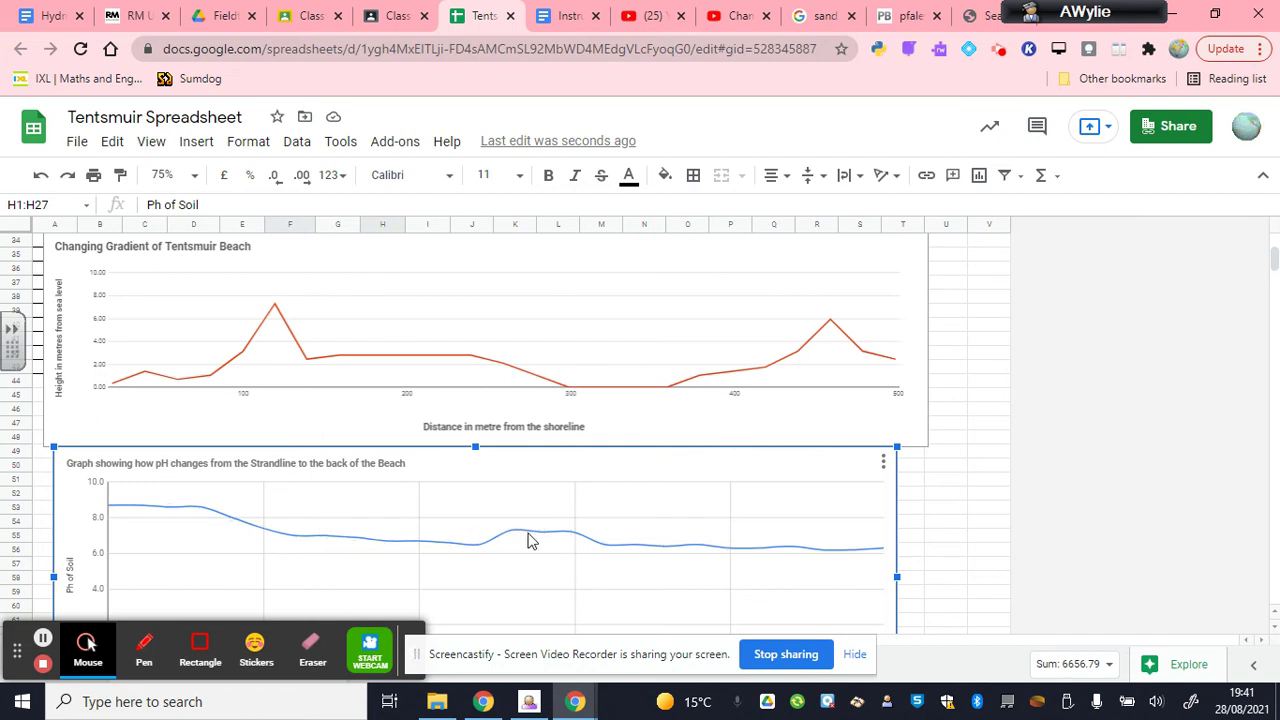
pyautogui.moveTo(514, 541)
pyautogui.moveTo(298, 540)
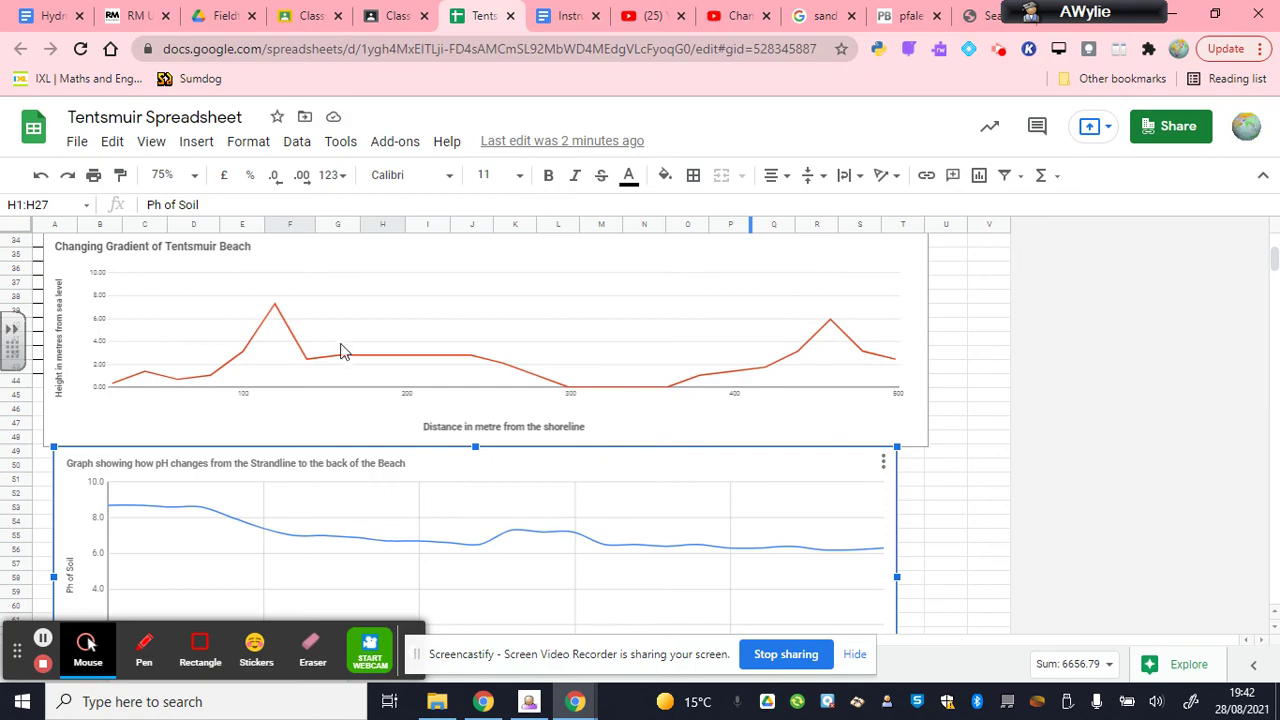
# - Switch to the Coastal landscape and Development web page and examine its dune succession diagrams and tables for soil pH, humus and plant species by dune type
pyautogui.click(907, 17)
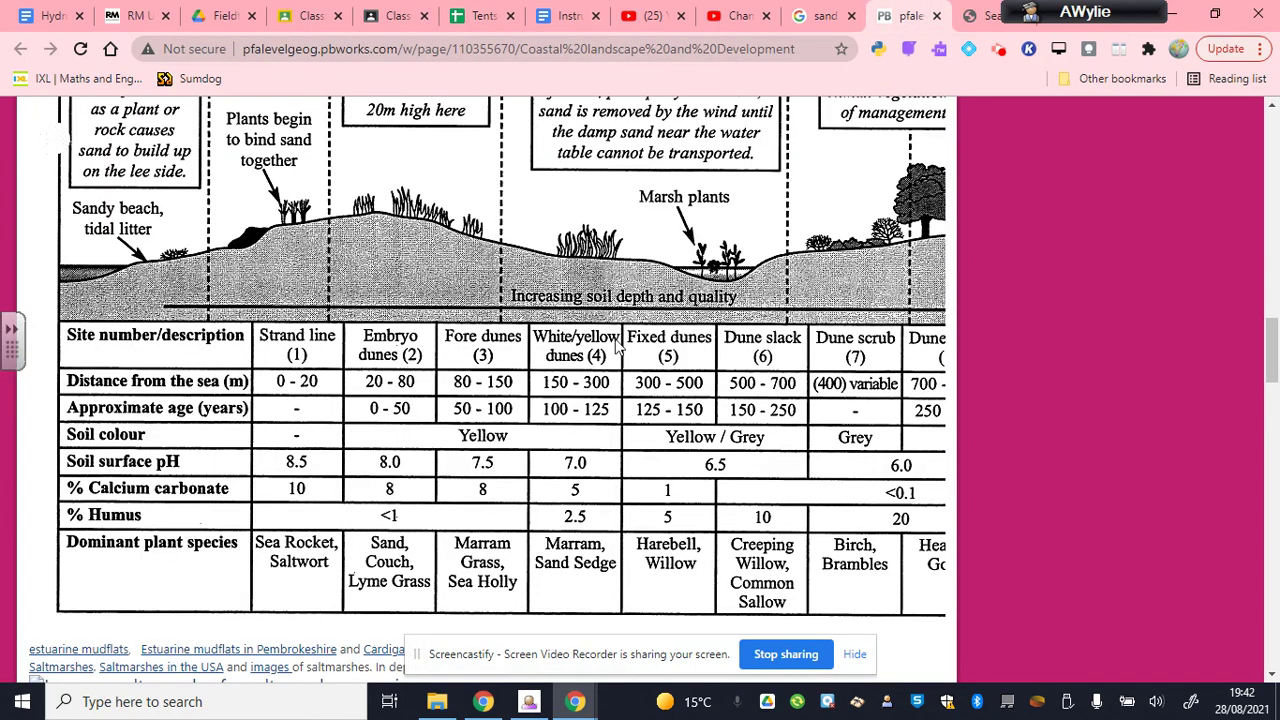
pyautogui.scroll(5, 365, 382)
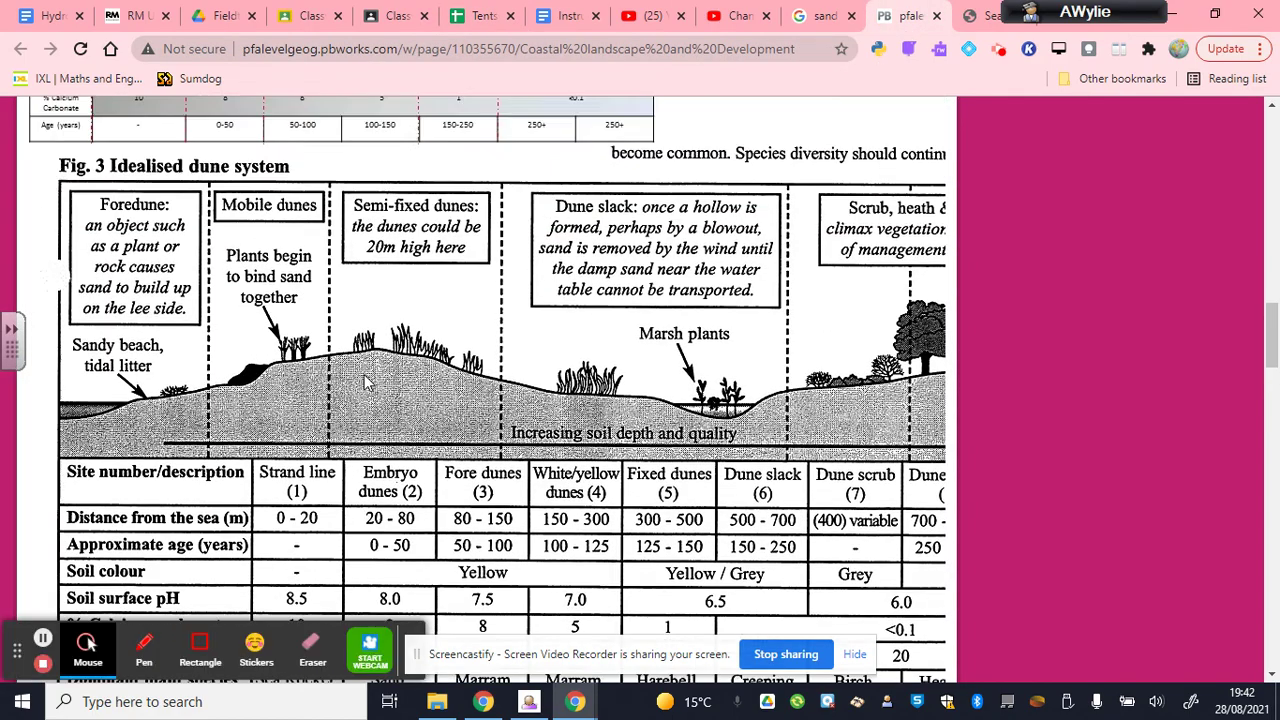
pyautogui.scroll(4, 365, 382)
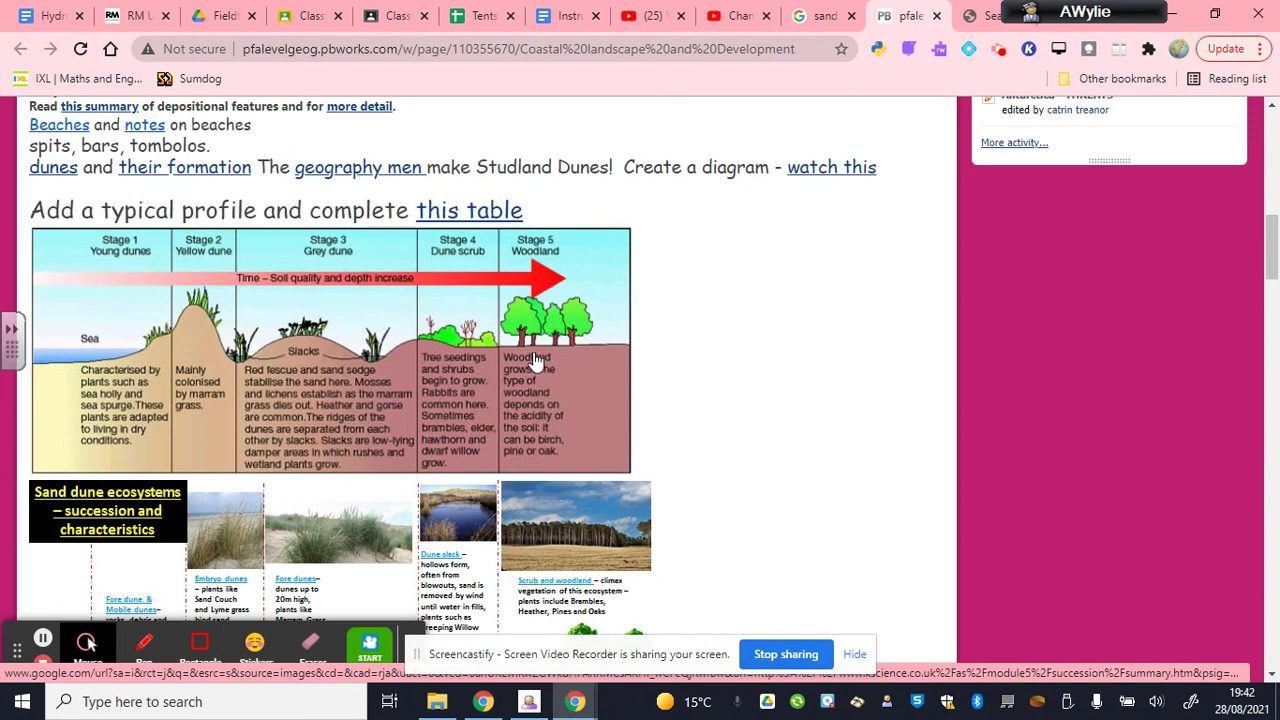
pyautogui.scroll(-1, 535, 362)
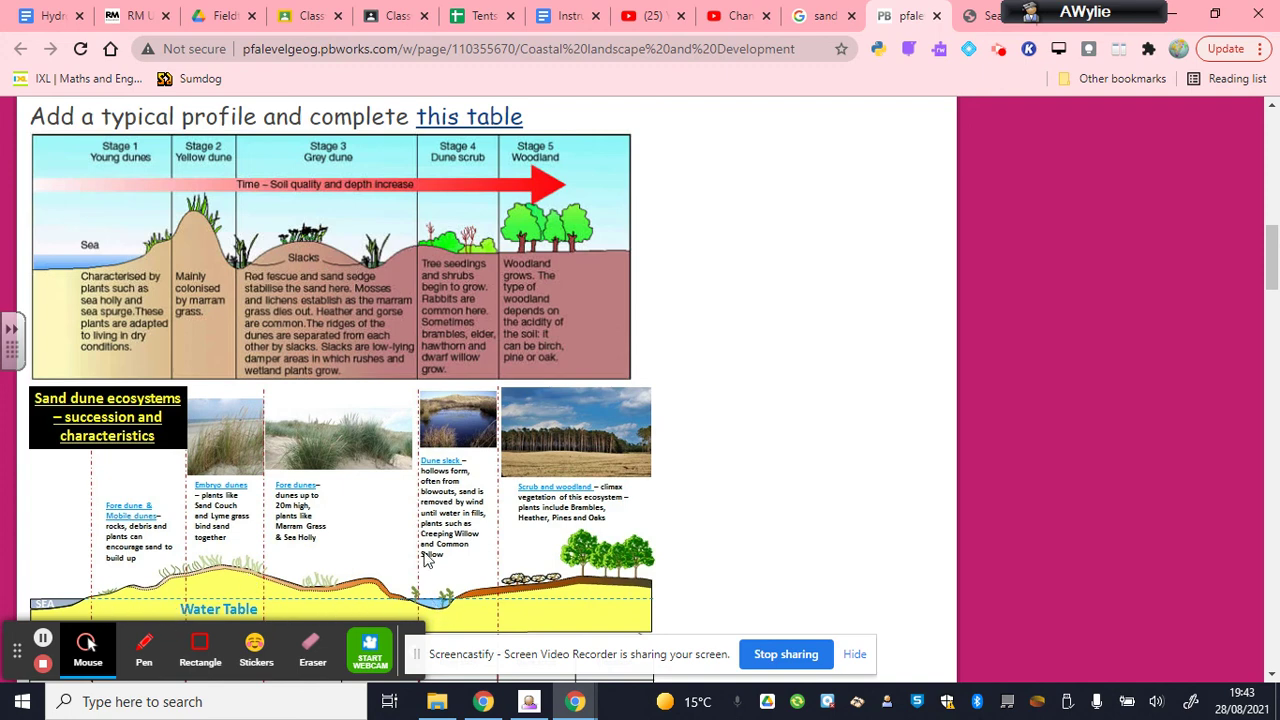
pyautogui.scroll(-4, 436, 612)
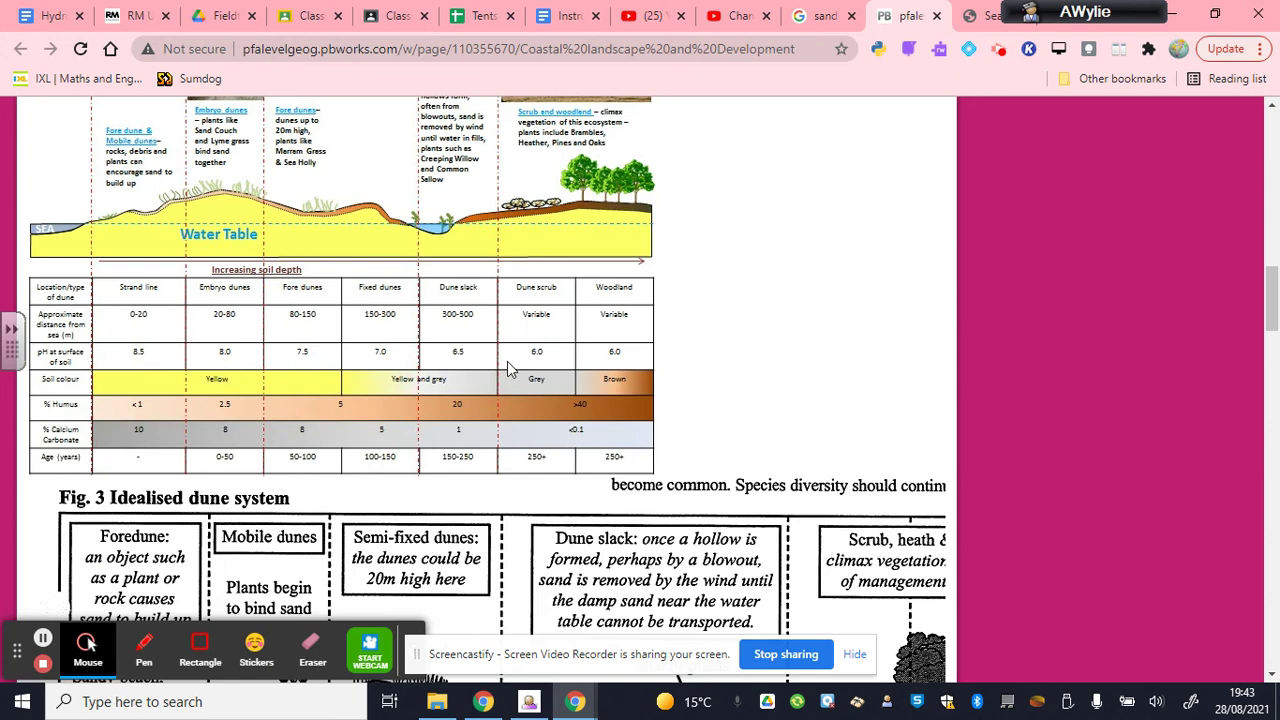
pyautogui.scroll(-4, 507, 360)
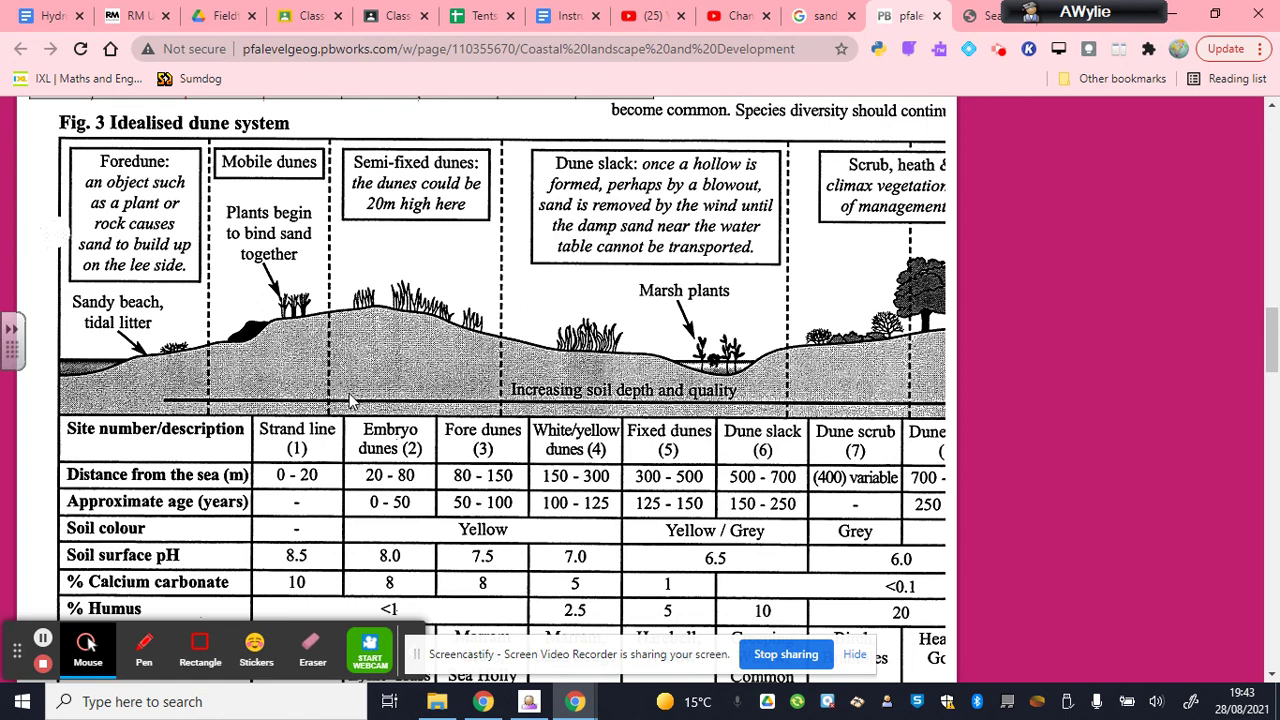
pyautogui.scroll(-2, 350, 400)
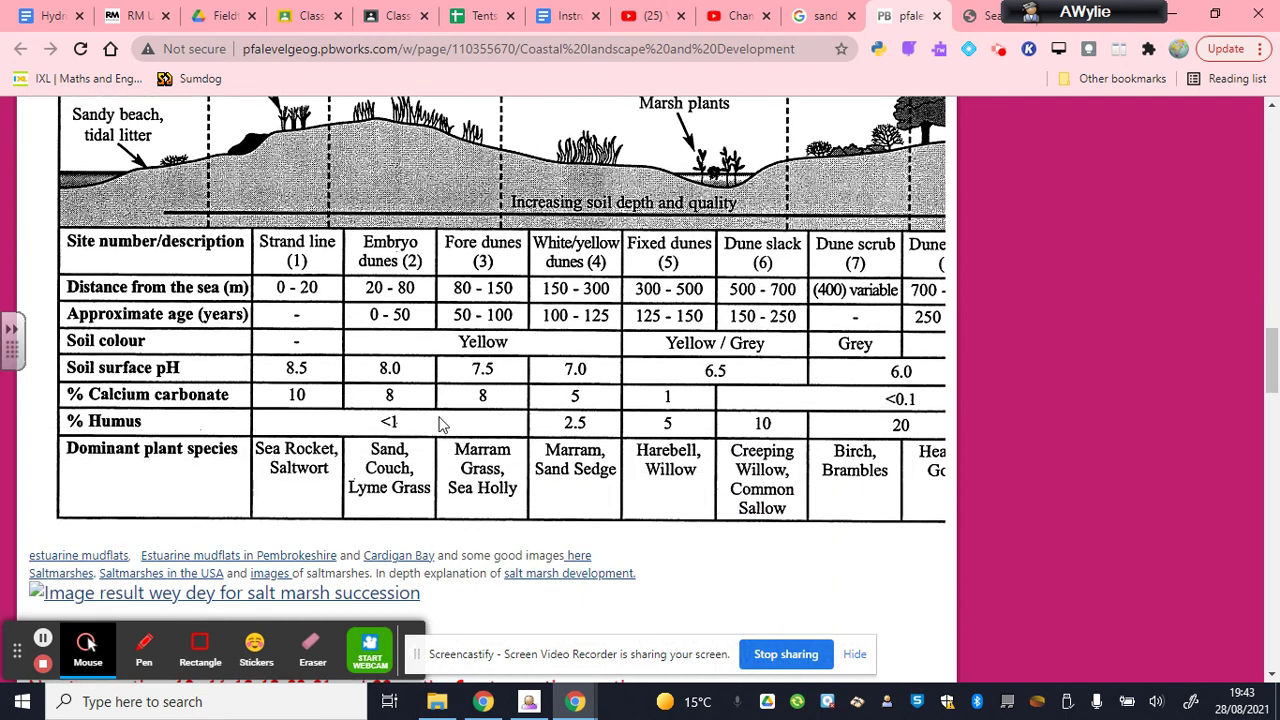